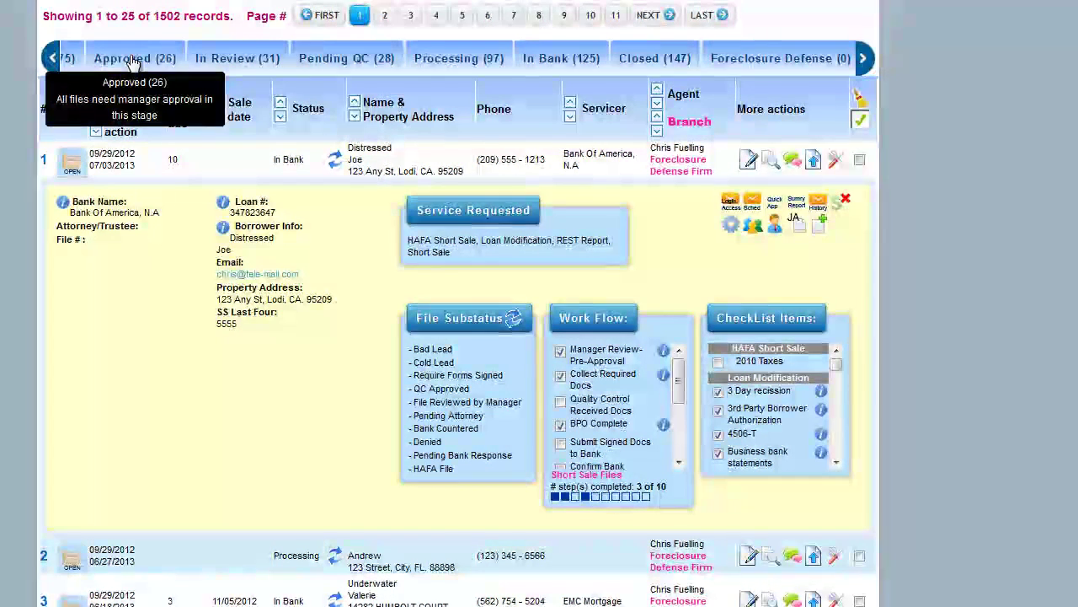
Step: Browse the client file pipeline's status stages from Lead through All and read the descriptions of the stages
left_click(52, 57)
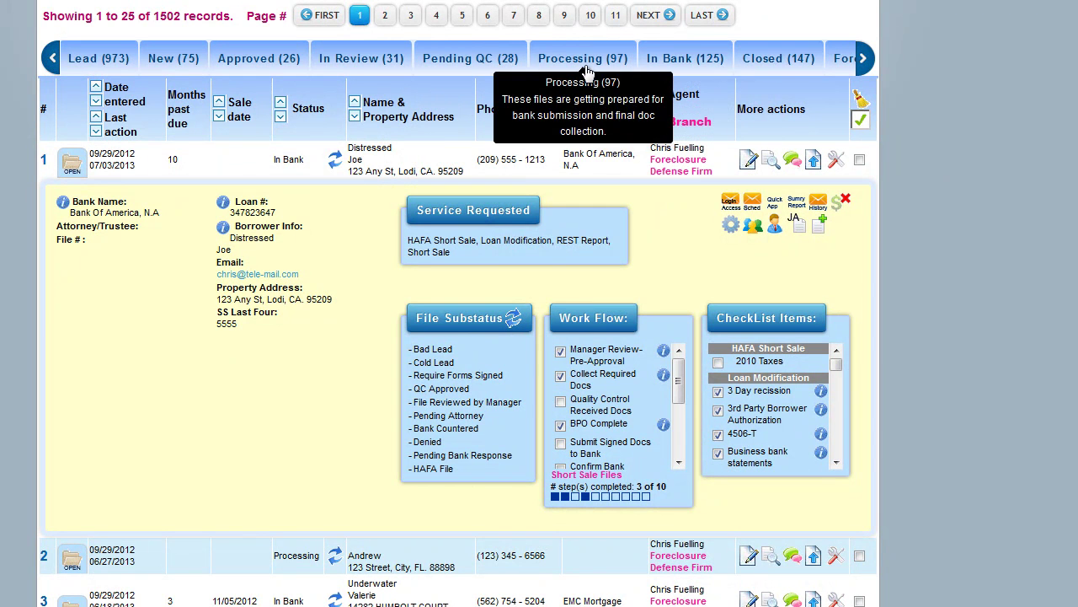
mouse_move(665, 66)
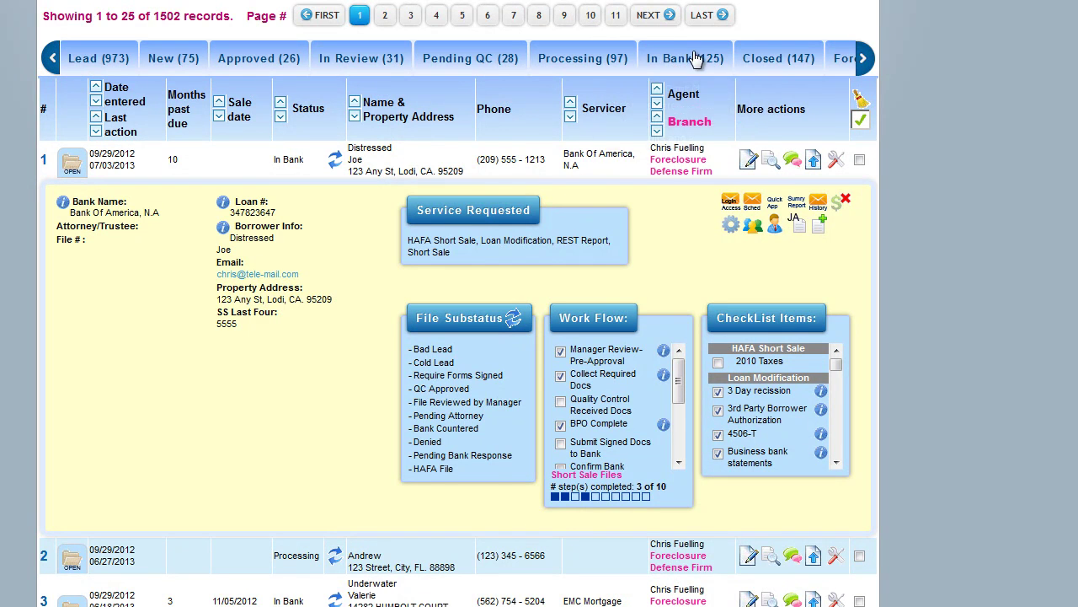
left_click(866, 64)
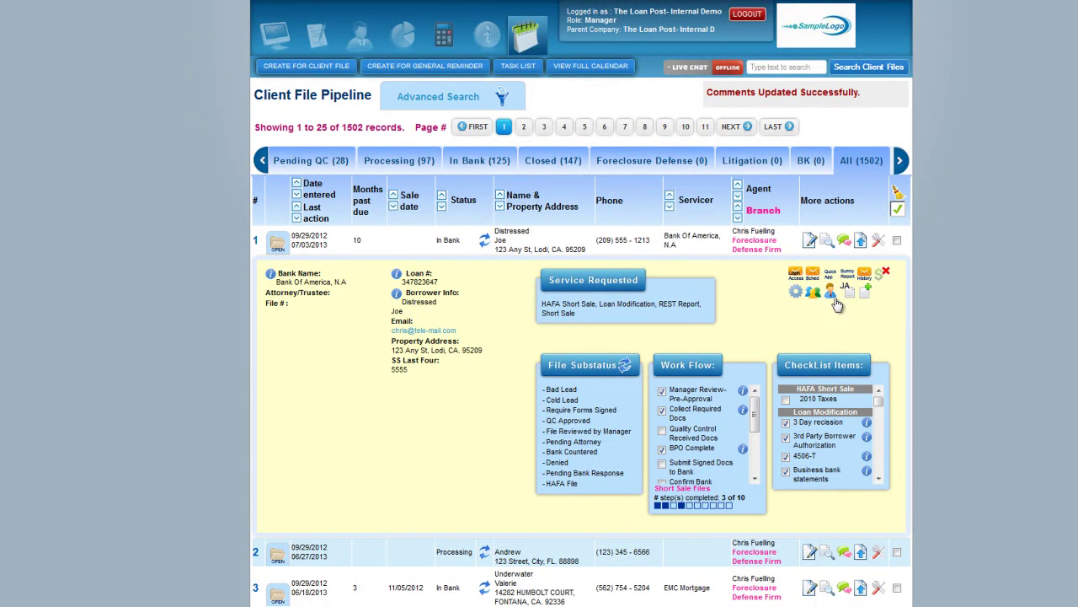
scroll(889, 313, "down", 1)
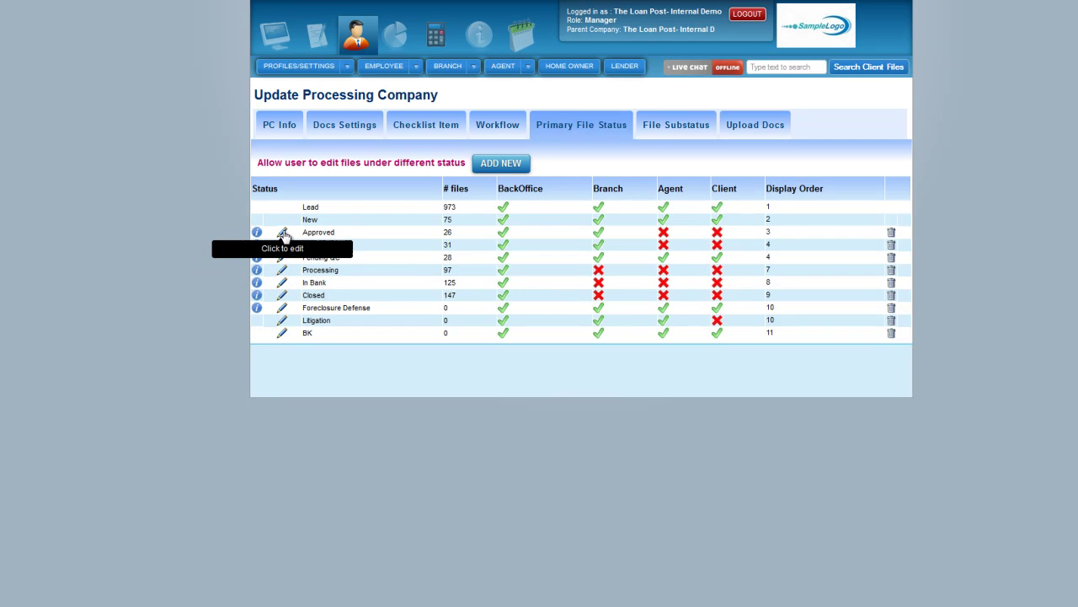
Step: Open the Approved primary file status for editing, review its display order and the branch, agent, client and backoffice permissions, and close it without saving
left_click(283, 236)
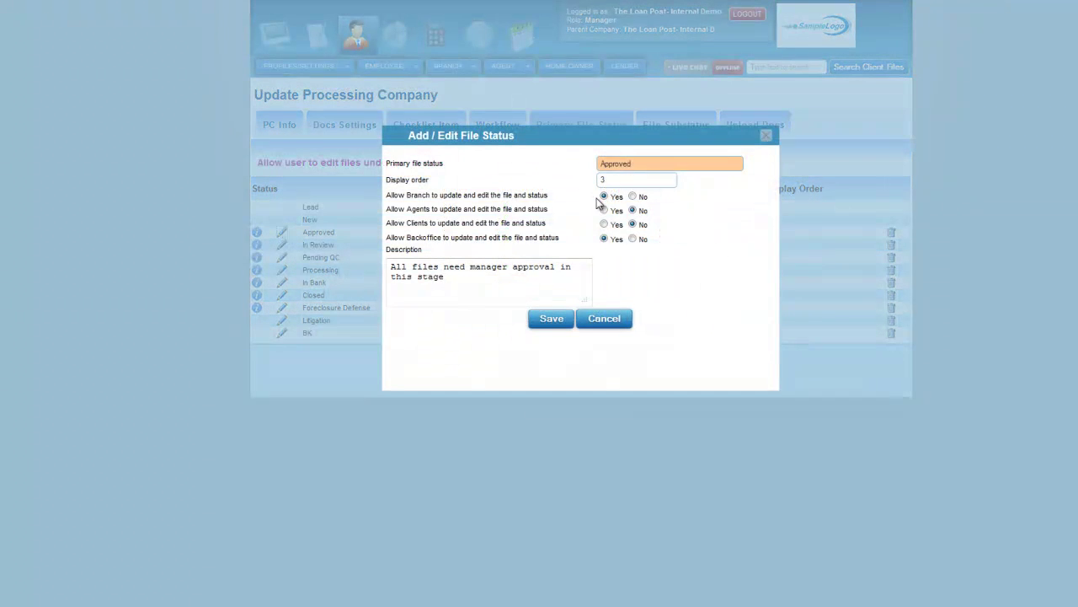
left_click_drag(646, 165, 518, 165)
left_click(607, 181)
left_click_drag(407, 192, 472, 246)
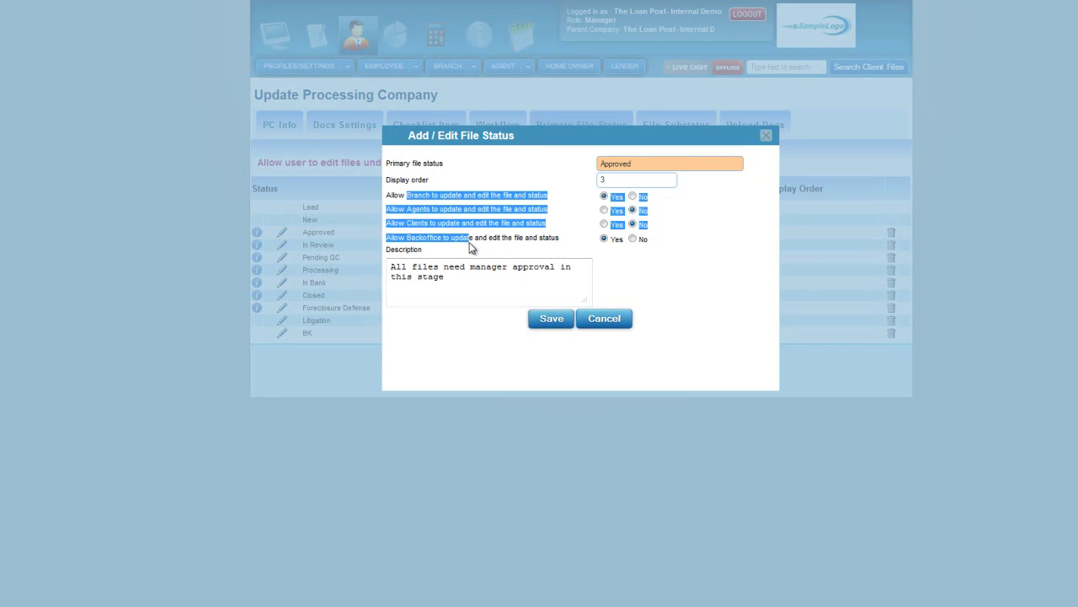
left_click(658, 205)
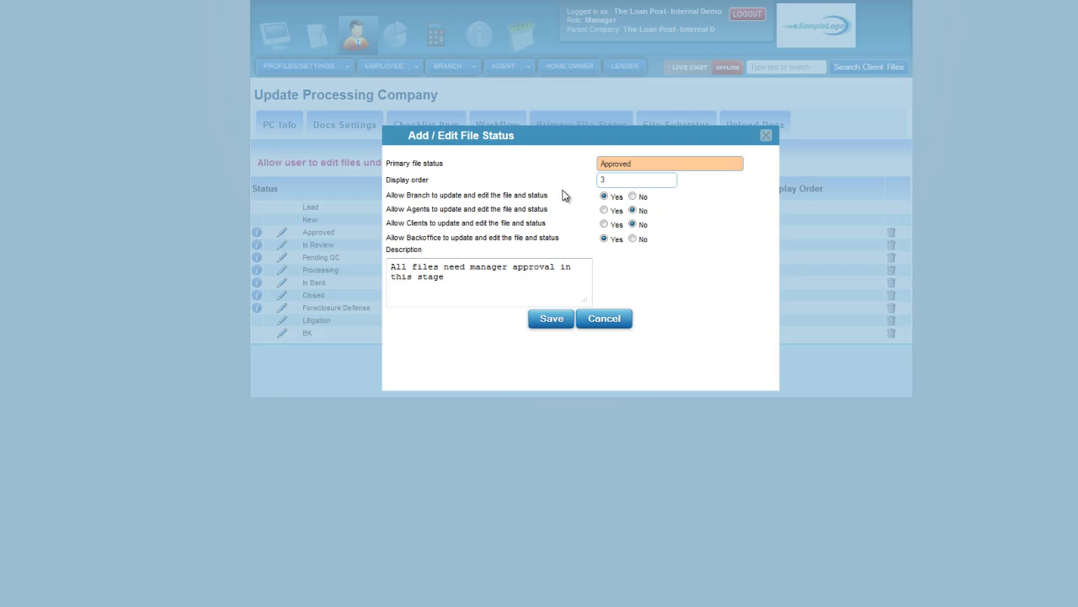
double_click(428, 199)
left_click_drag(406, 209, 569, 213)
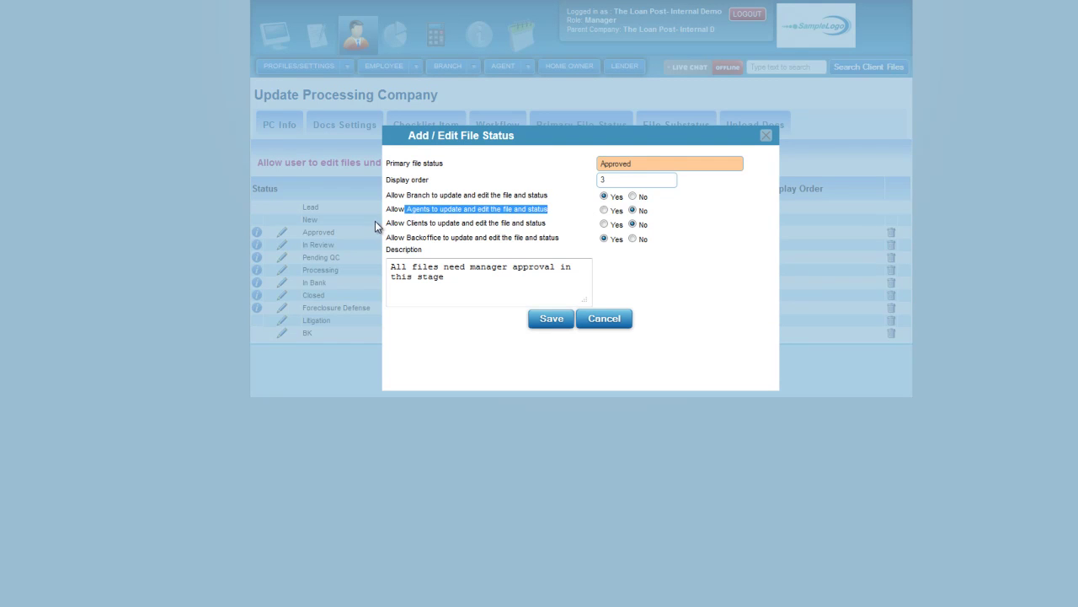
left_click_drag(407, 223, 500, 223)
left_click_drag(405, 237, 529, 237)
left_click(528, 237)
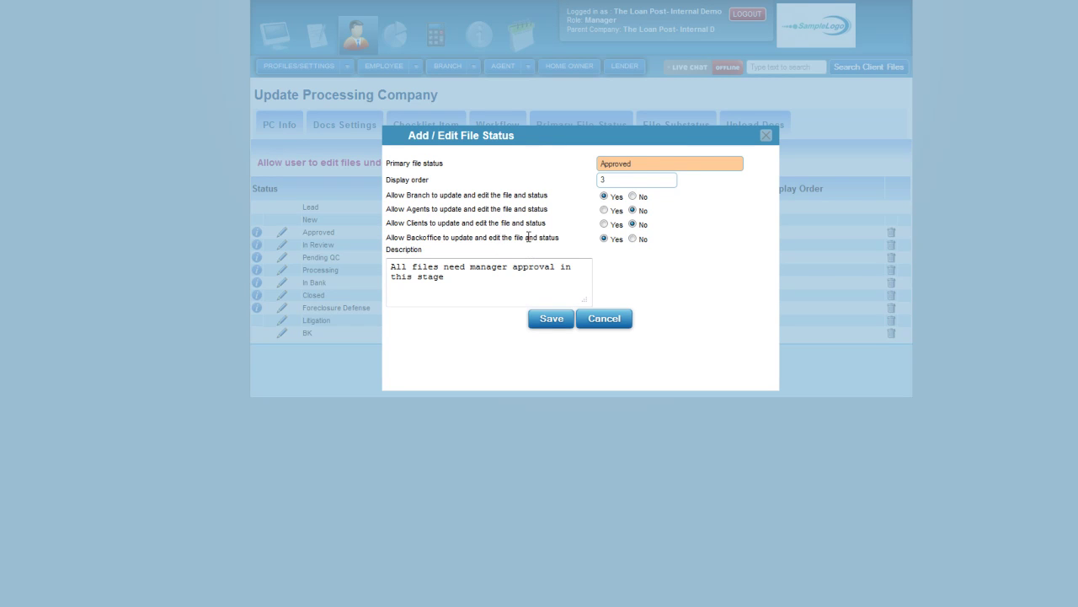
left_click(765, 137)
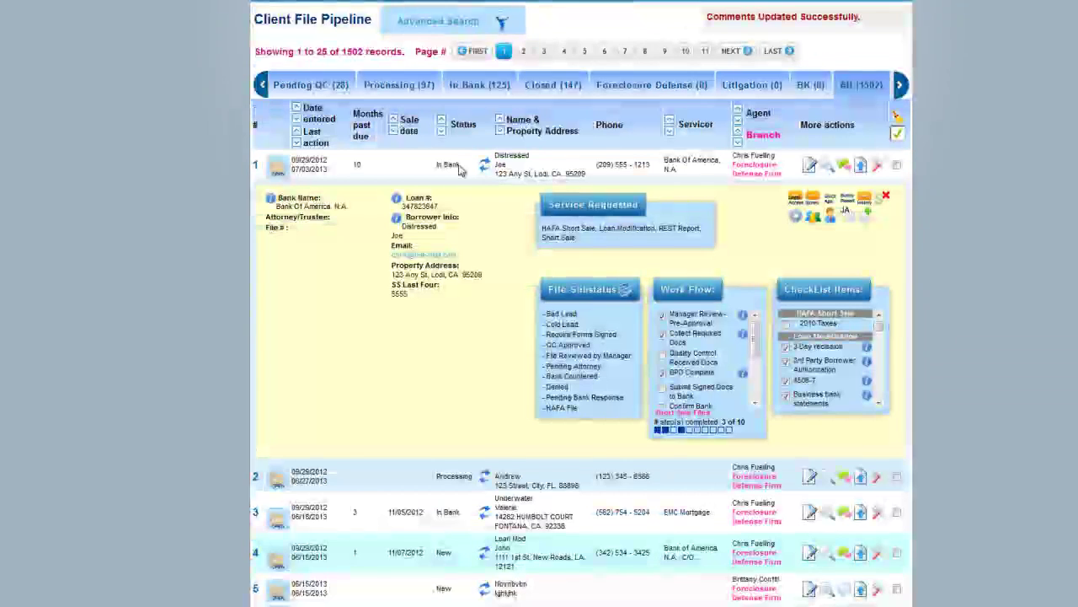
Step: Examine the months past due and the status of the first file in the client file pipeline
scroll(233, 277, "up", 2)
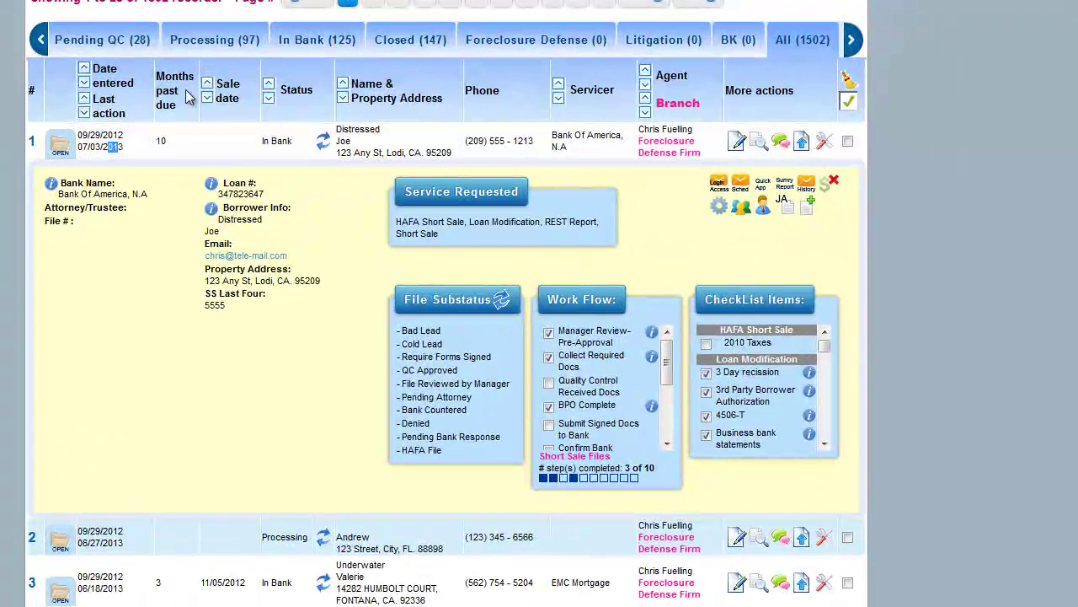
double_click(163, 141)
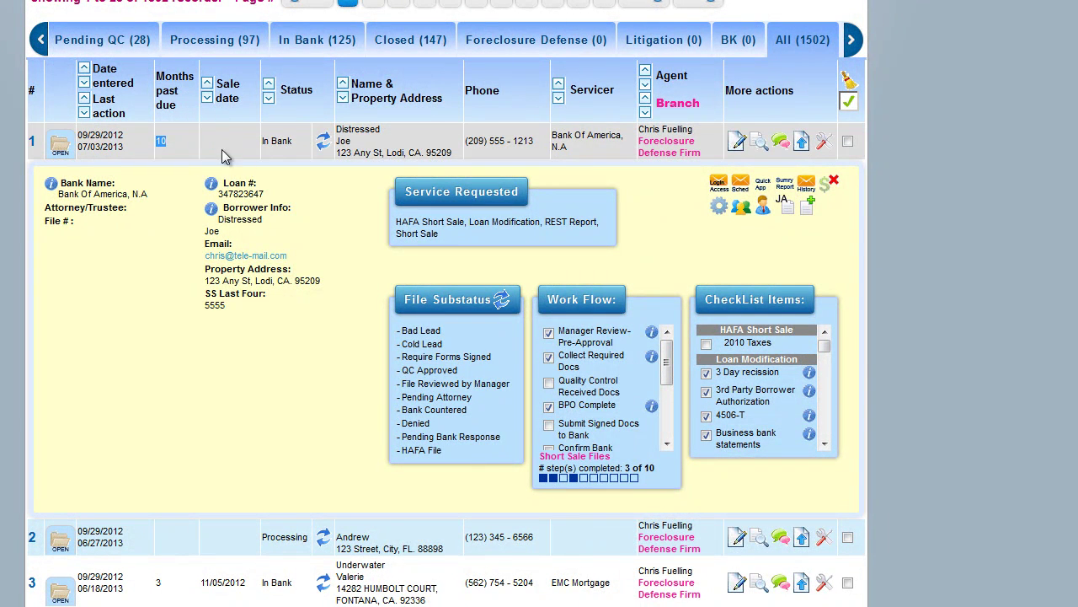
left_click_drag(261, 142, 289, 143)
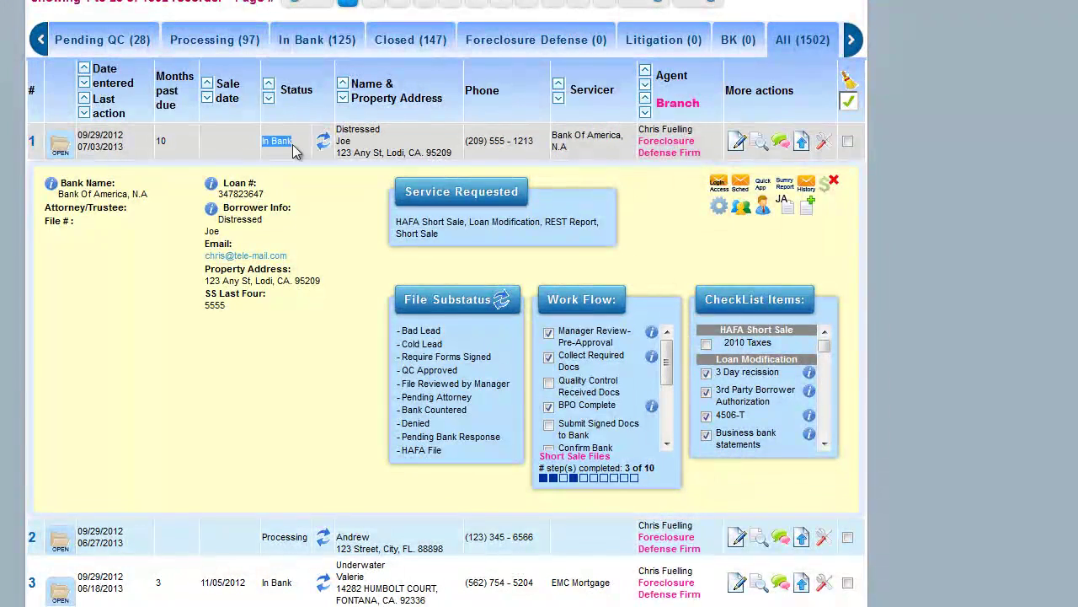
Step: Open the file status update for the first client file and review the available primary client file statuses
left_click(323, 142)
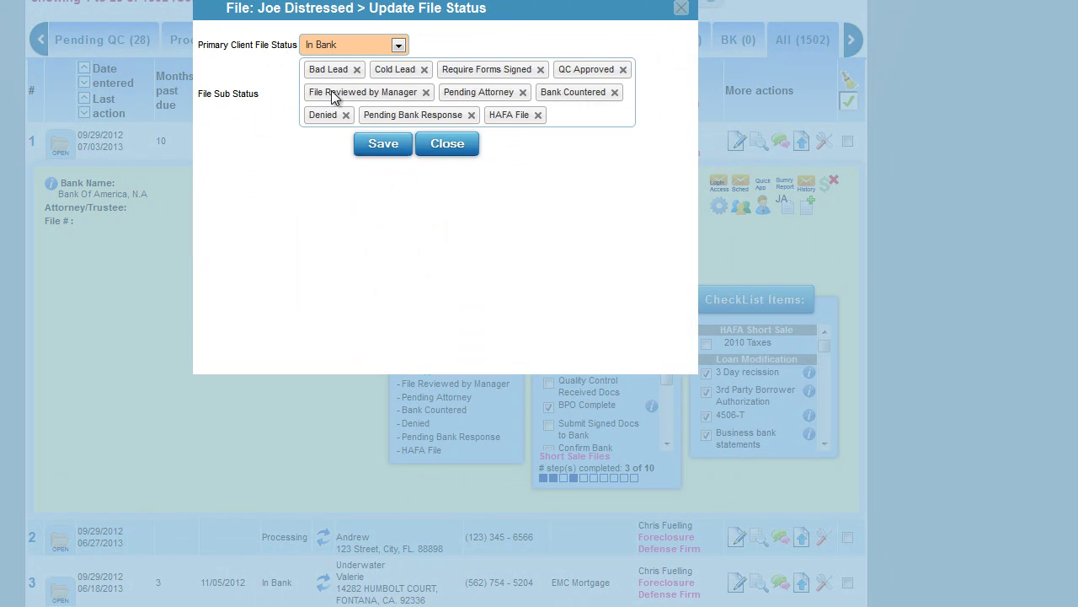
left_click(370, 47)
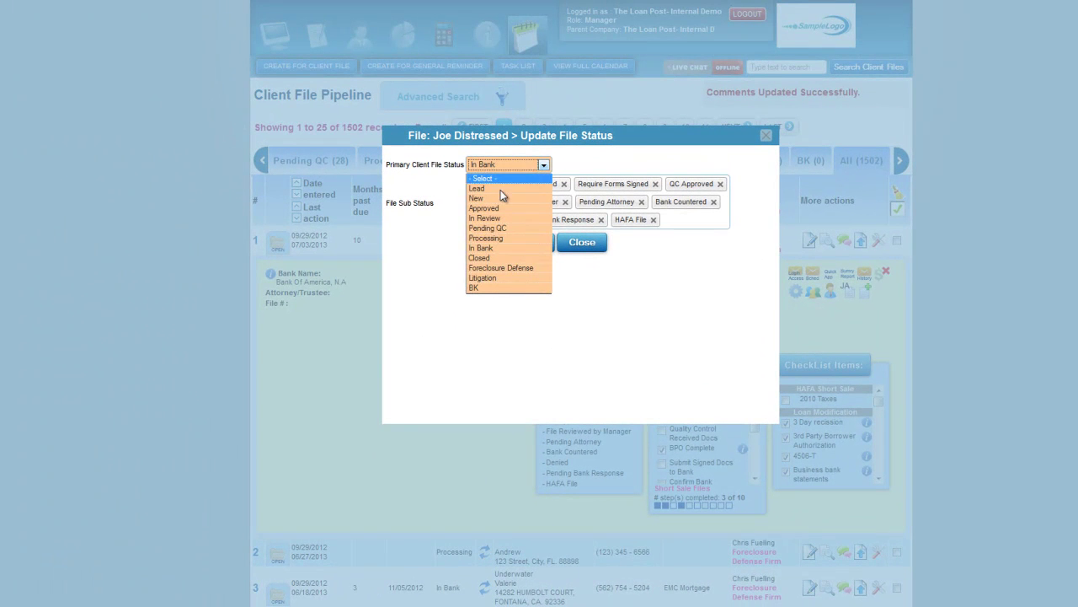
left_click(444, 251)
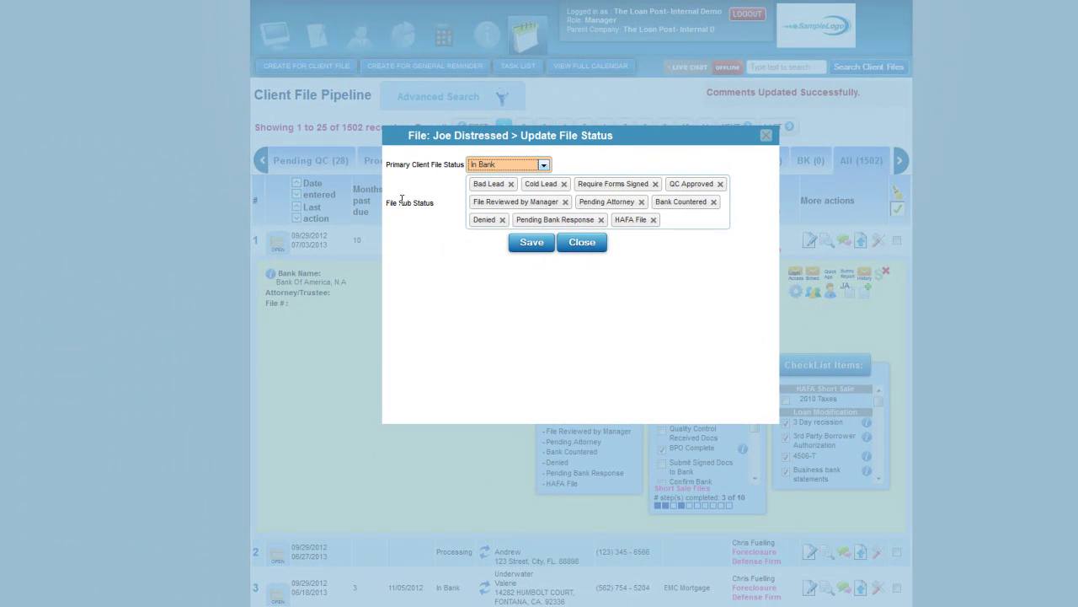
Step: Look through the full list of available file sub statuses for the first client file, and close the status update without saving
left_click_drag(399, 203, 440, 210)
left_click(687, 228)
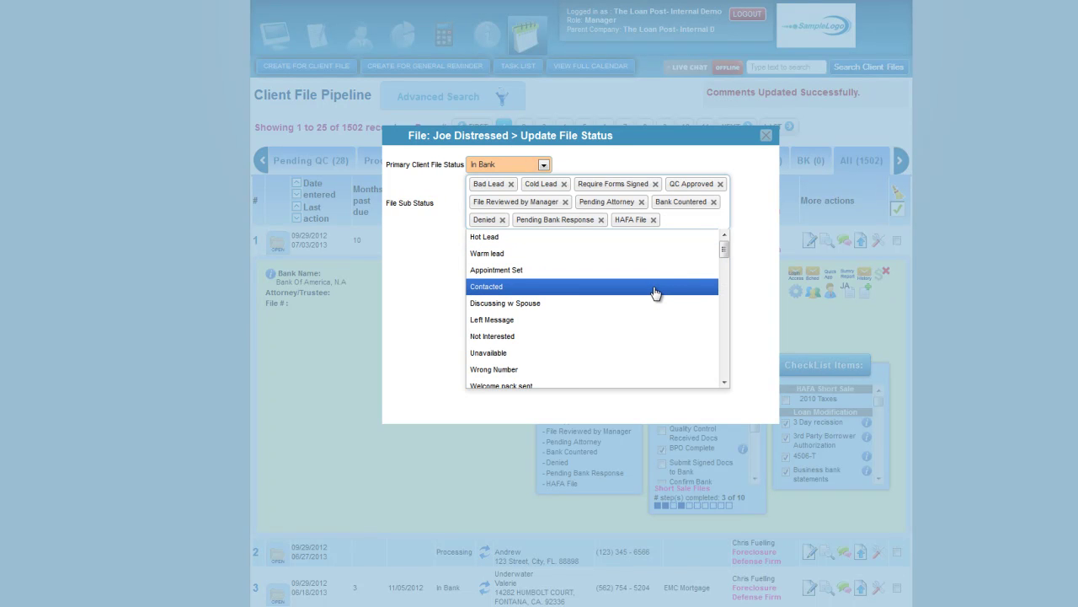
scroll(548, 329, "down", 3)
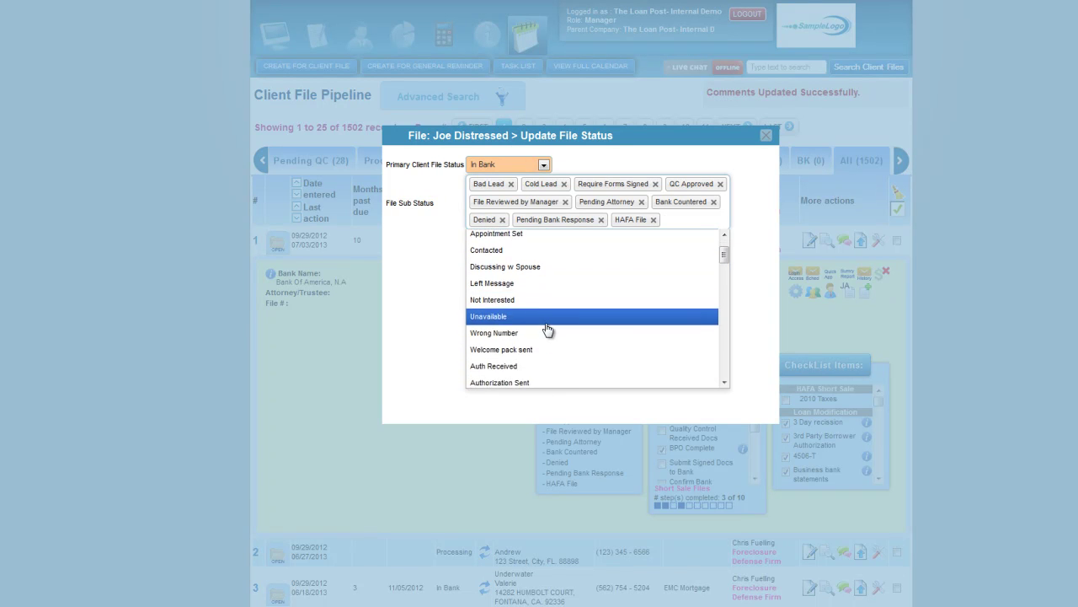
scroll(546, 332, "down", 5)
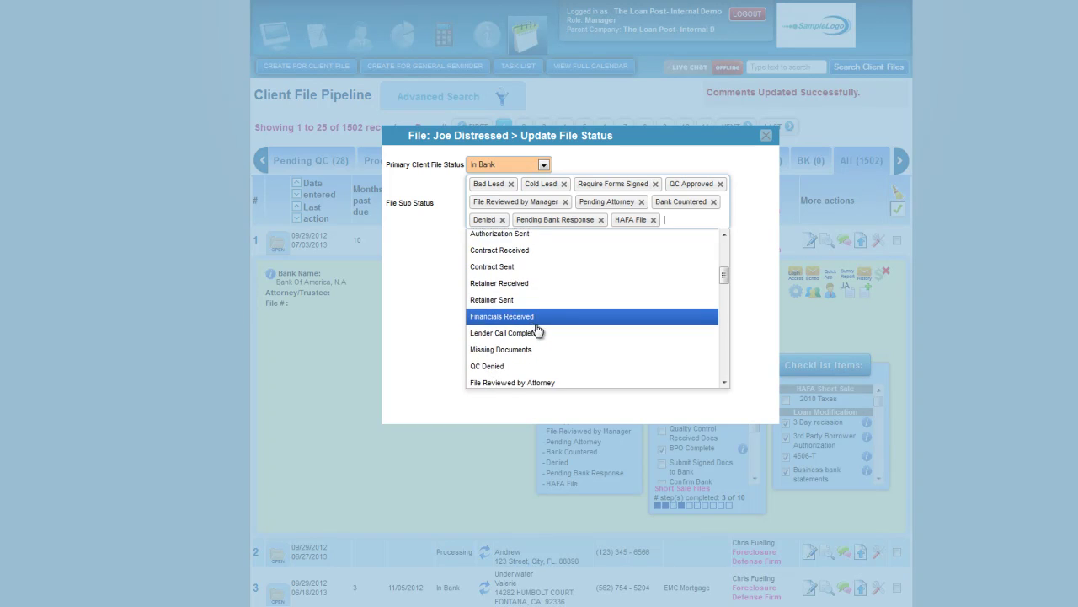
scroll(540, 334, "down", 3)
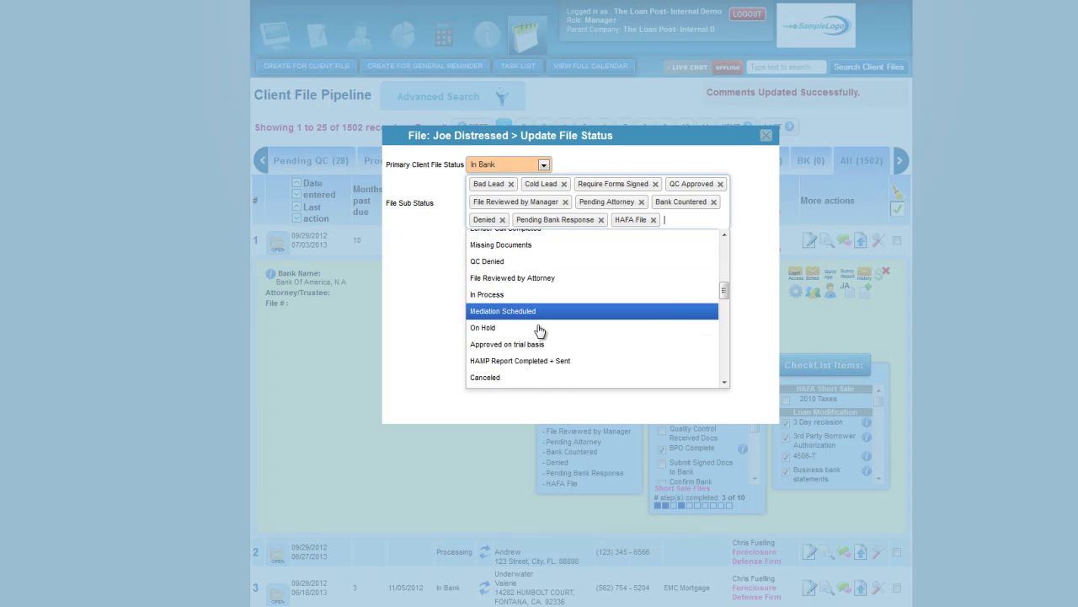
scroll(540, 332, "down", 4)
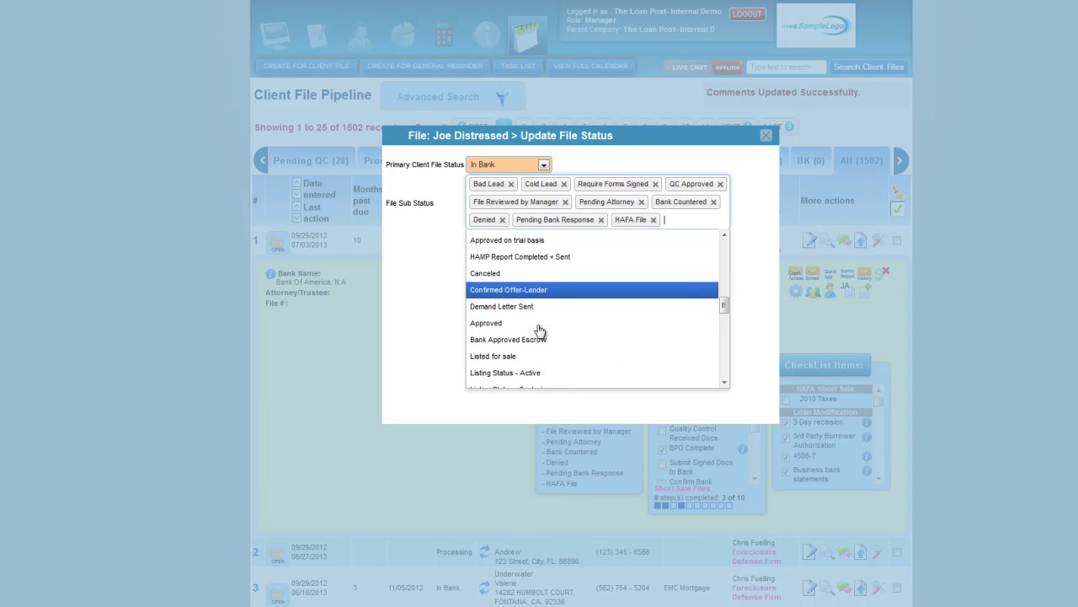
scroll(565, 312, "down", 3)
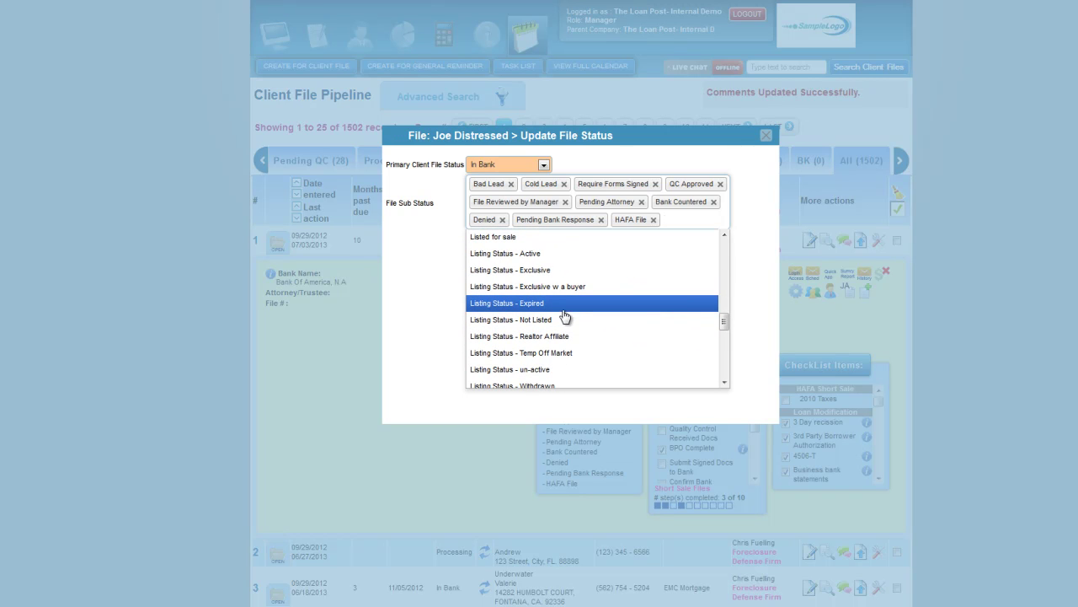
scroll(565, 316, "down", 3)
scroll(542, 353, "down", 5)
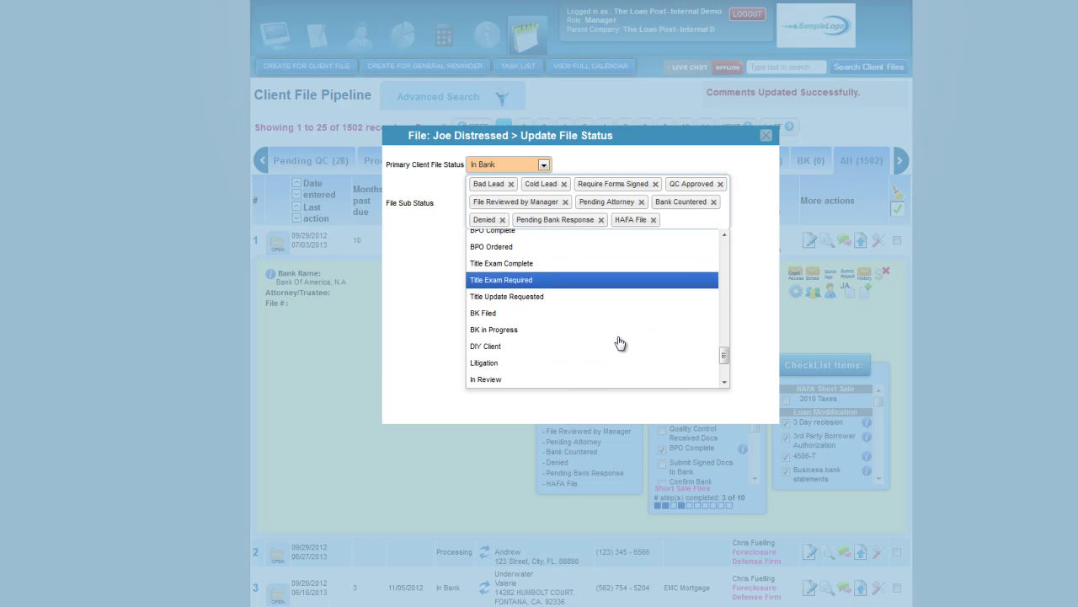
scroll(602, 320, "down", 3)
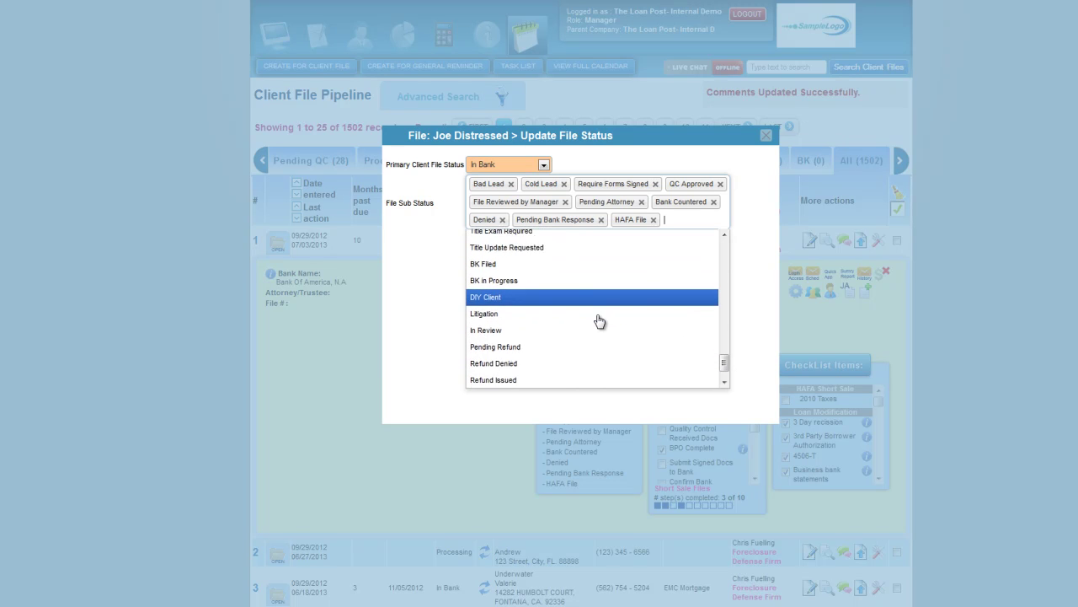
scroll(598, 320, "down", 5)
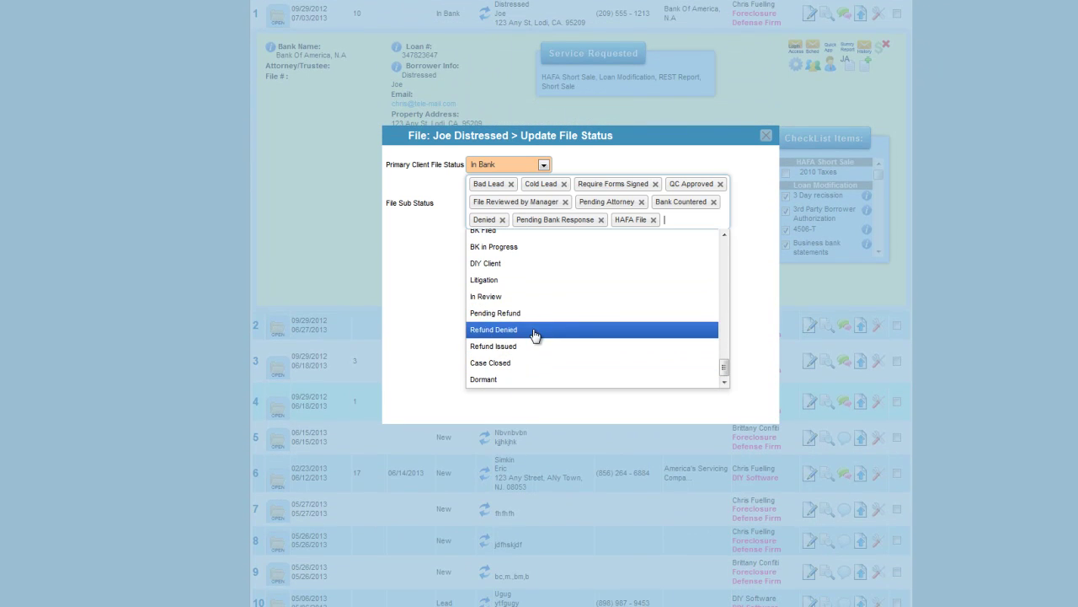
left_click(412, 249)
left_click(765, 142)
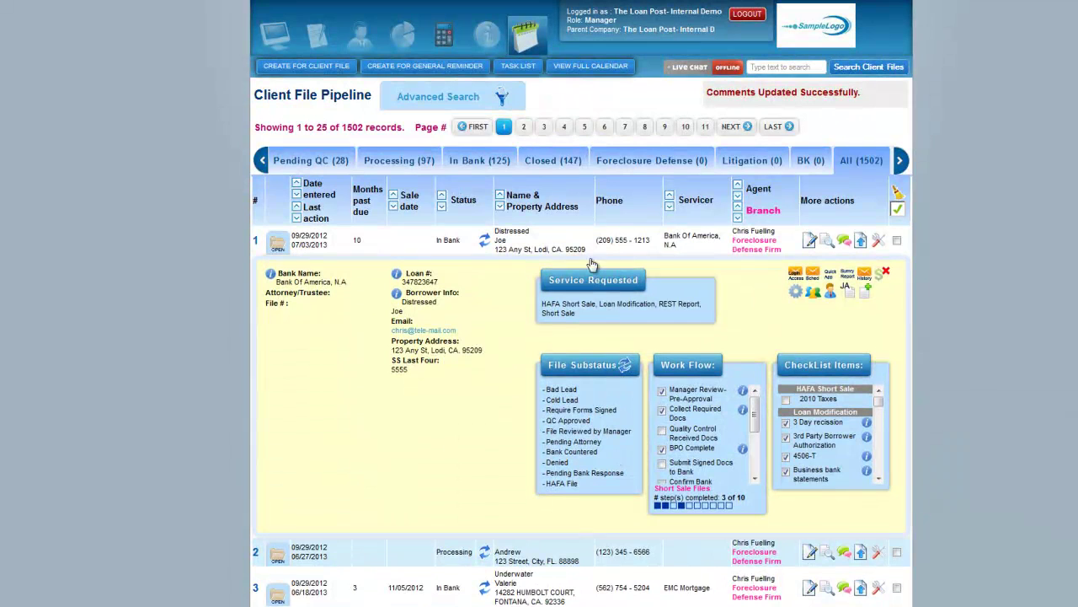
Step: Expand the pipeline's Advanced Search and review the choices of the Client File Substatus filter
left_click(462, 104)
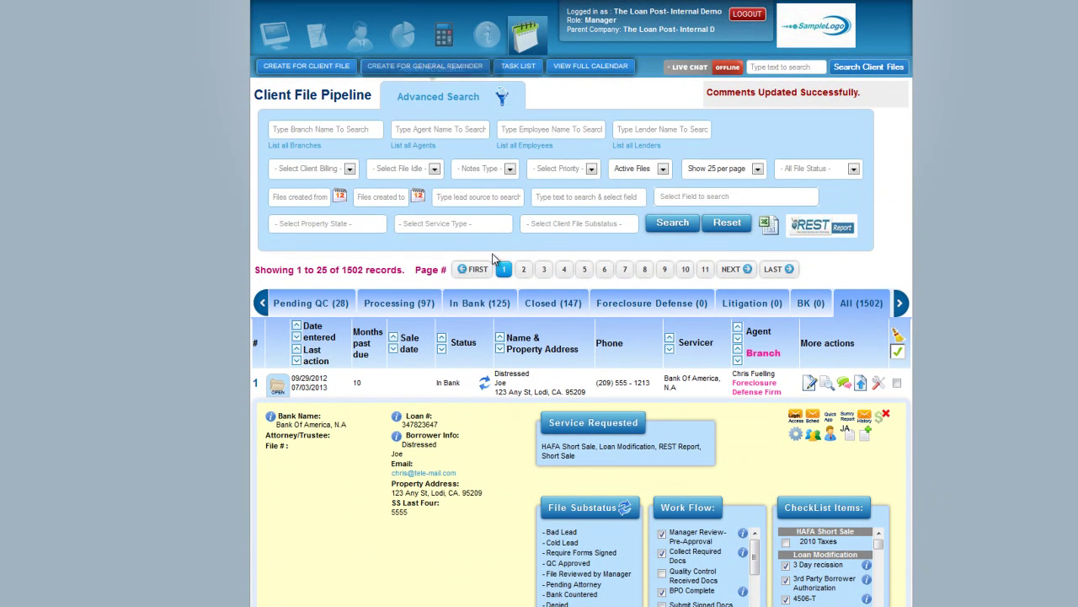
left_click(620, 223)
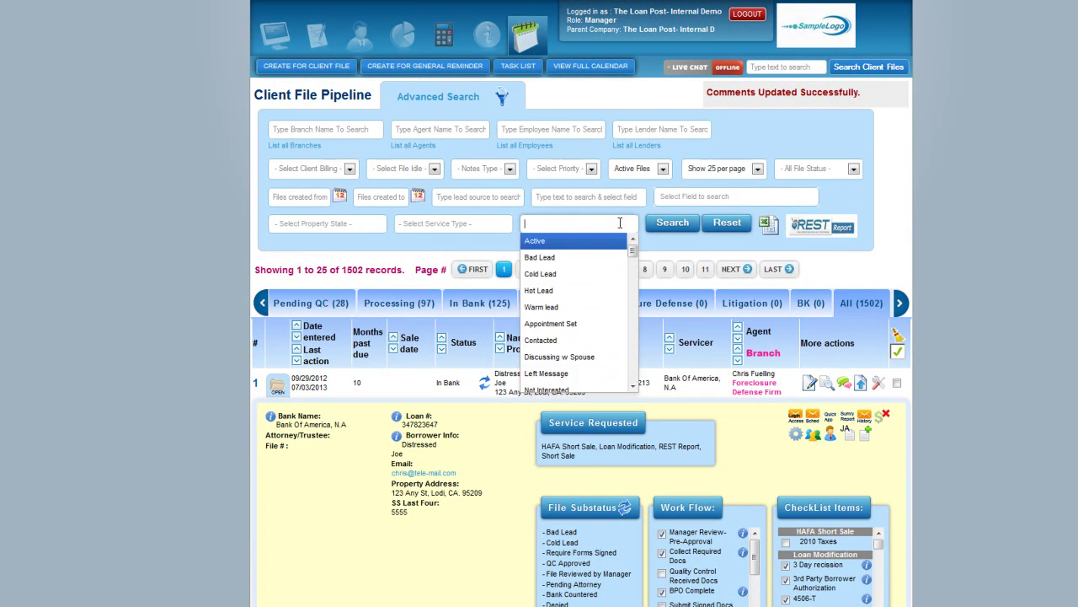
scroll(582, 336, "down", 3)
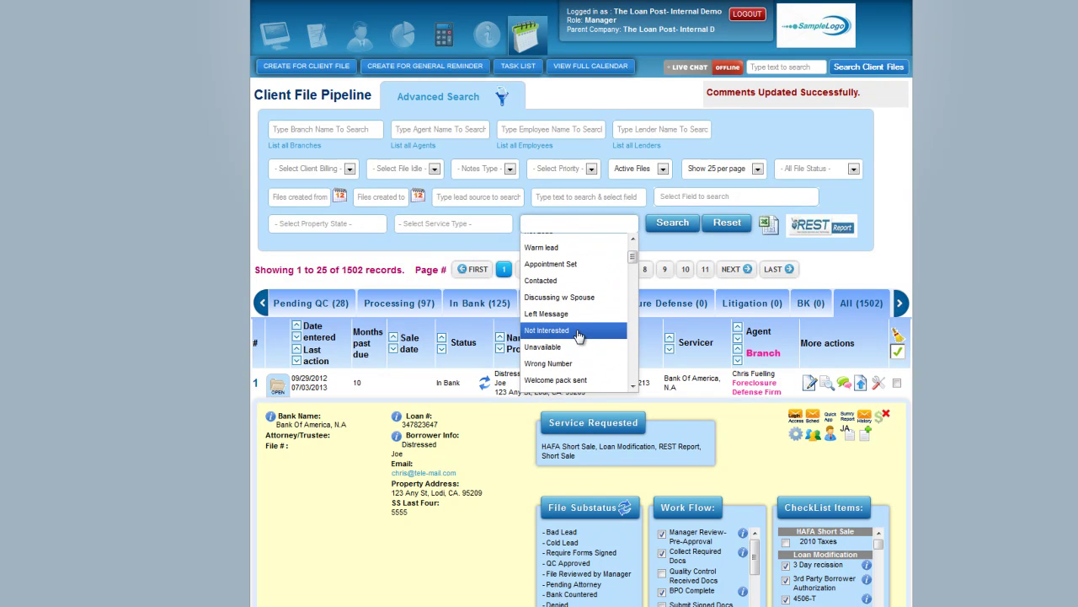
scroll(556, 235, "up", 1)
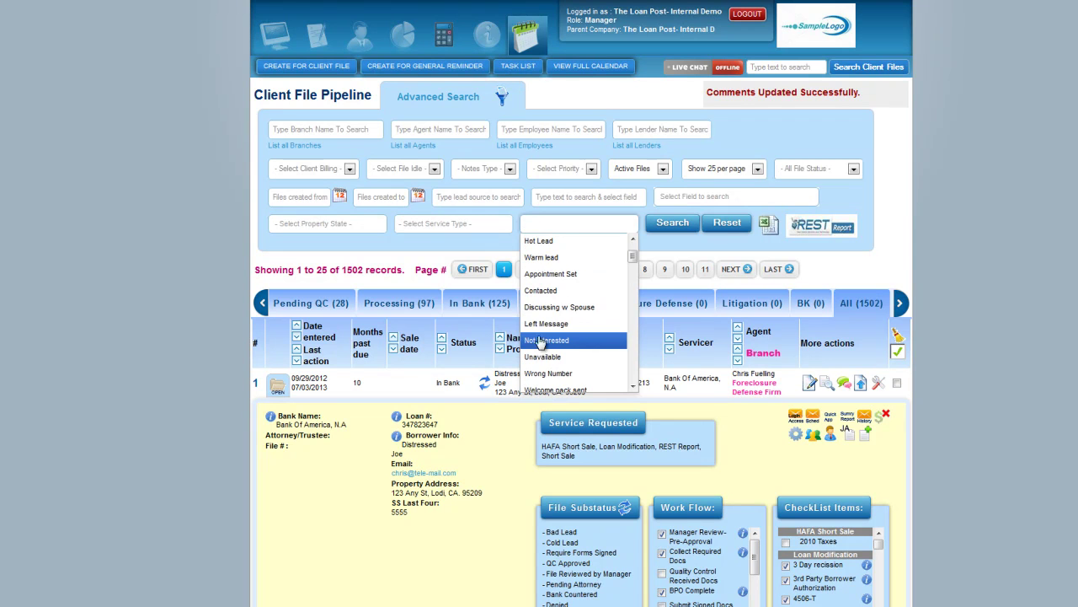
left_click(178, 275)
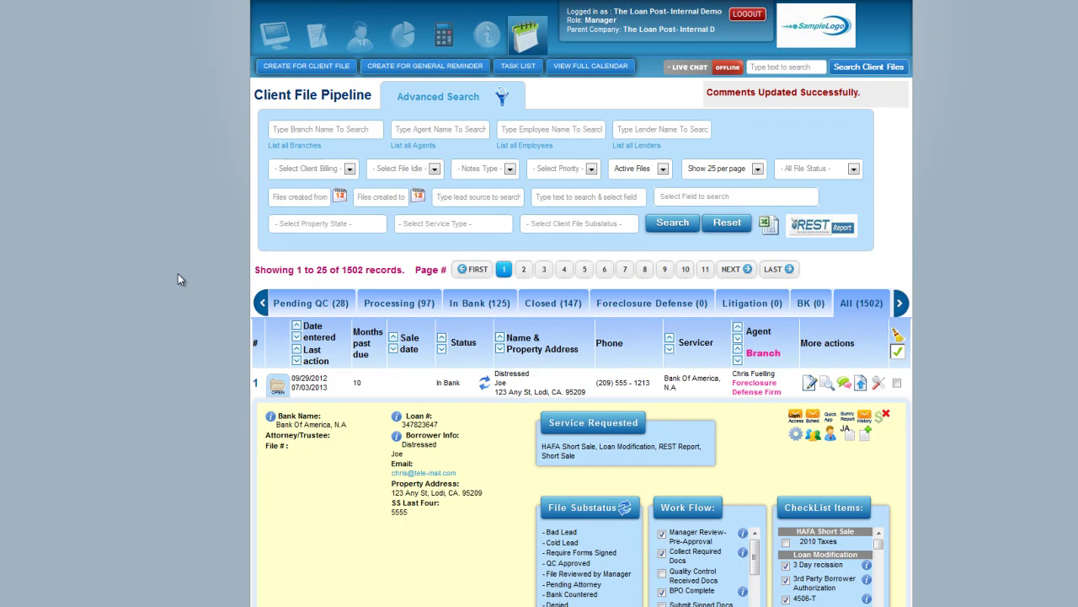
Step: Review the agent and branch details in the pipeline and list all branches available in the Advanced Search branch filter
scroll(710, 413, "down", 3)
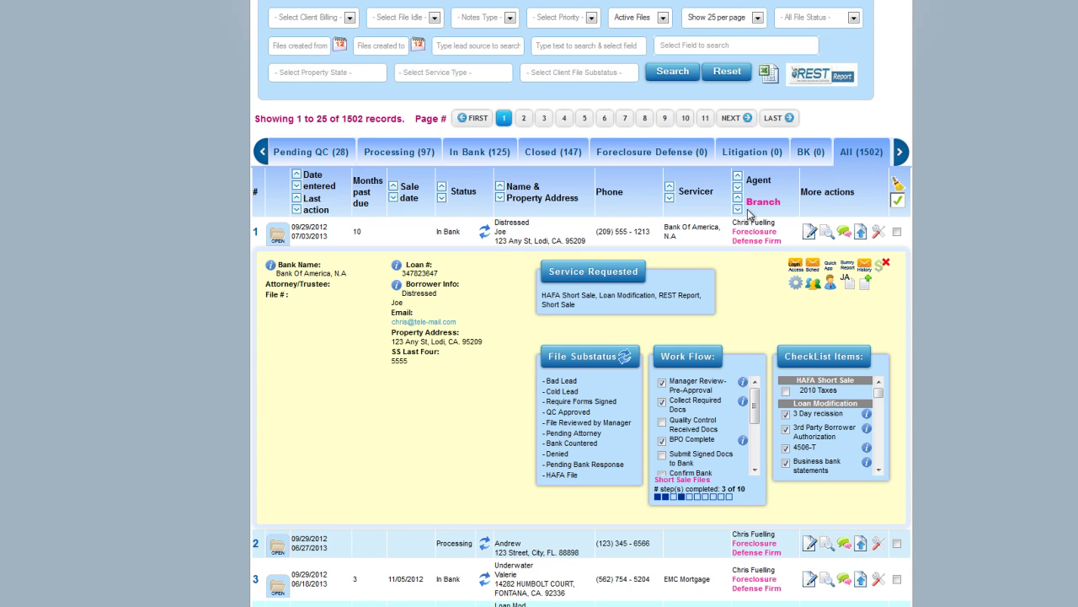
scroll(634, 61, "up", 3)
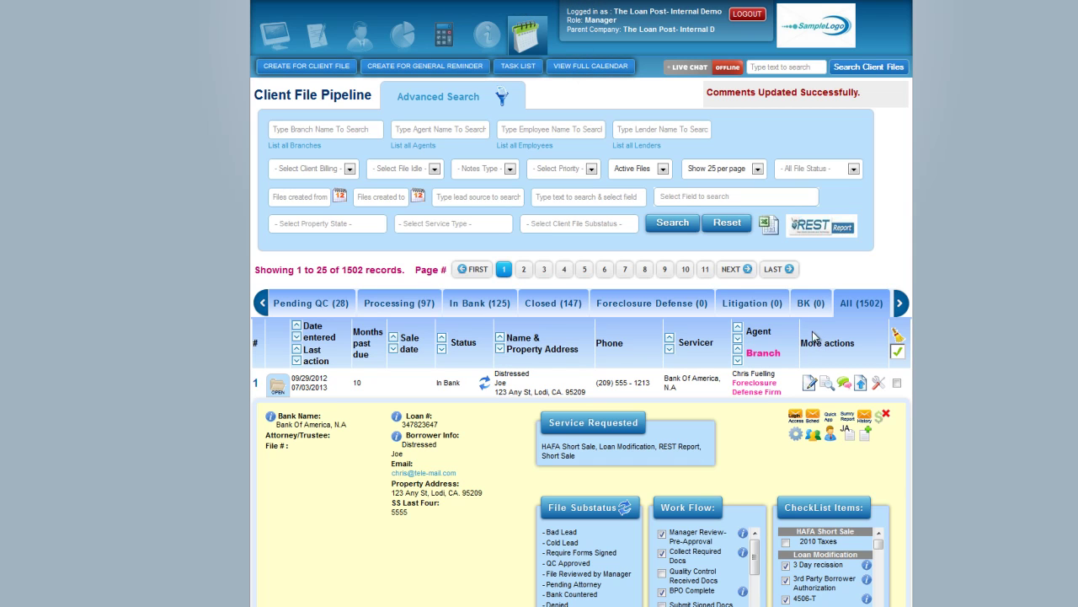
left_click(299, 145)
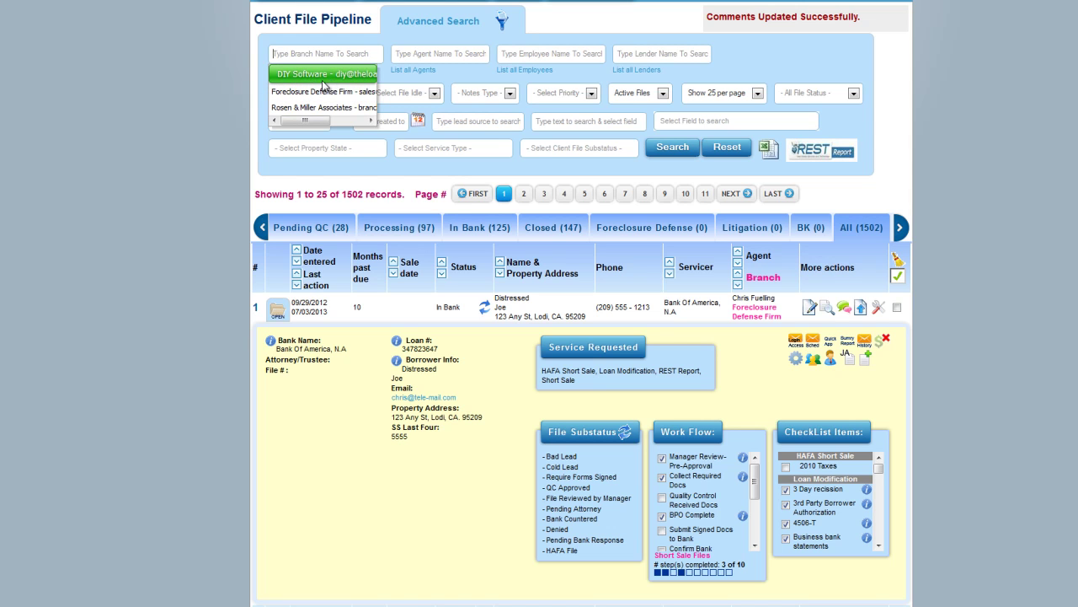
left_click(242, 118)
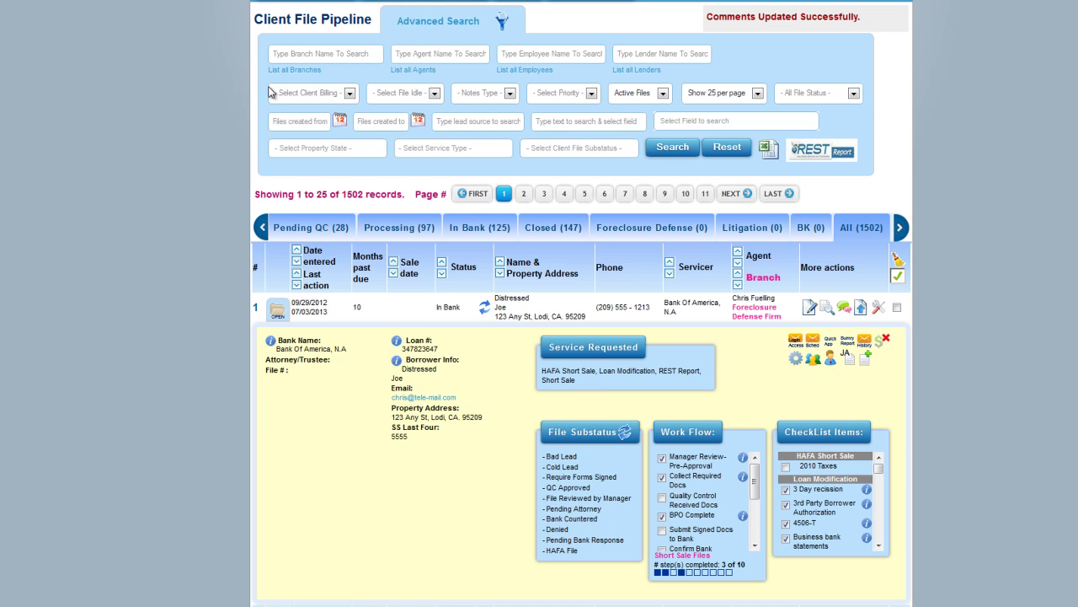
Step: Open the first client file for editing from the pipeline, look over its sections, and return to the pipeline
scroll(766, 322, "down", 1)
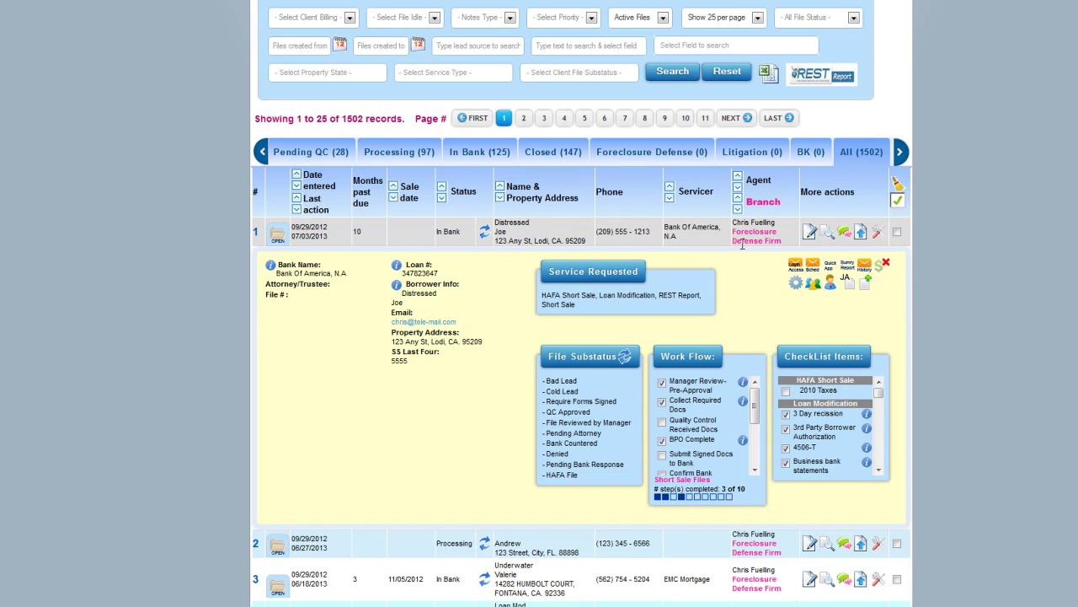
left_click(810, 235)
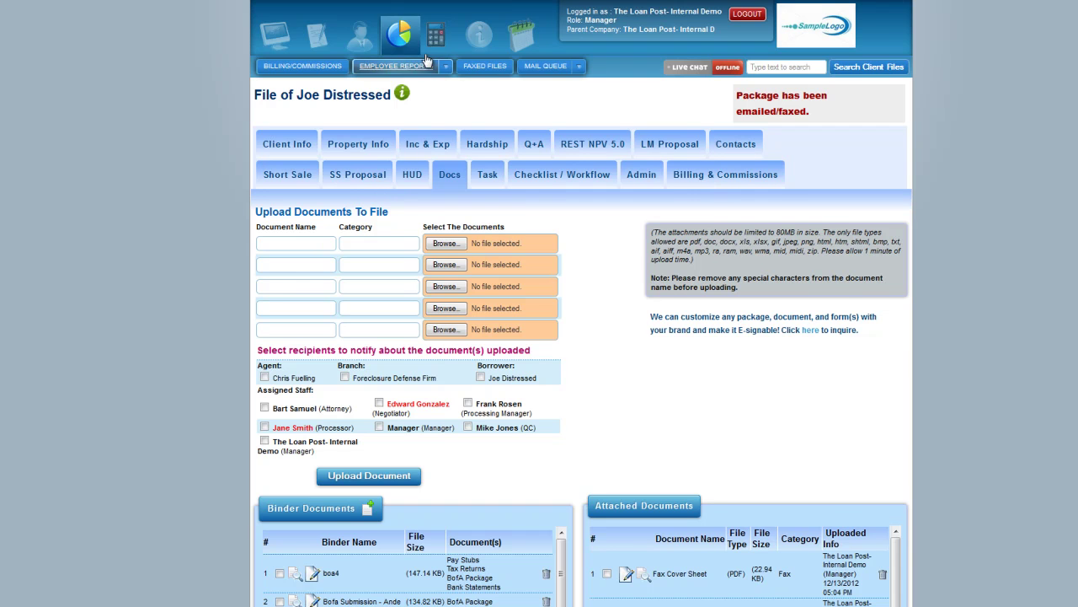
left_click(476, 1)
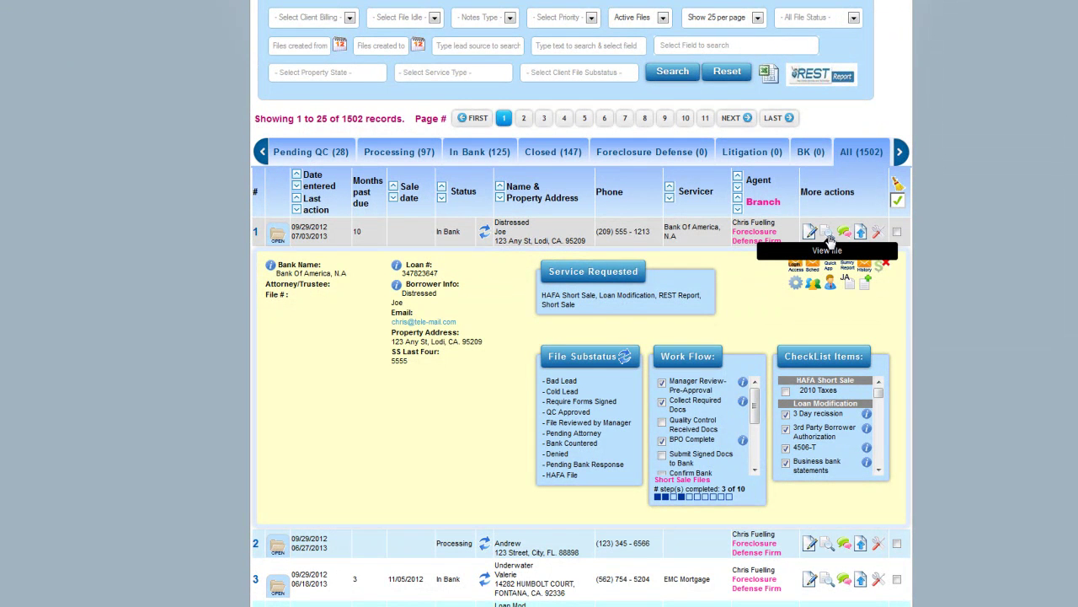
Step: Preview the first client file's latest notes, start a new note, review the note types, and mark the update as billable
mouse_move(845, 235)
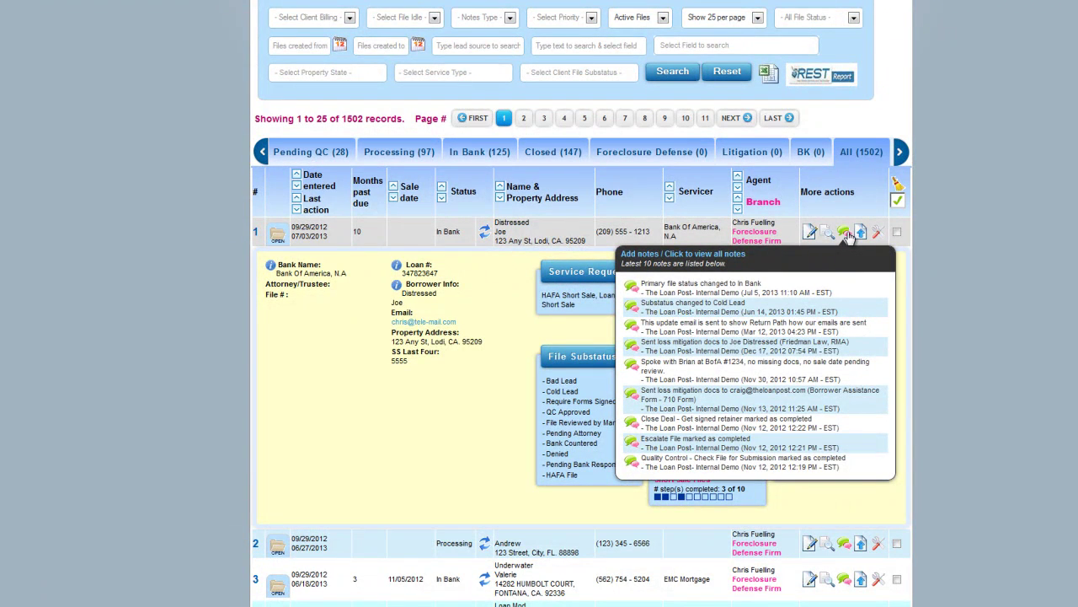
left_click(847, 236)
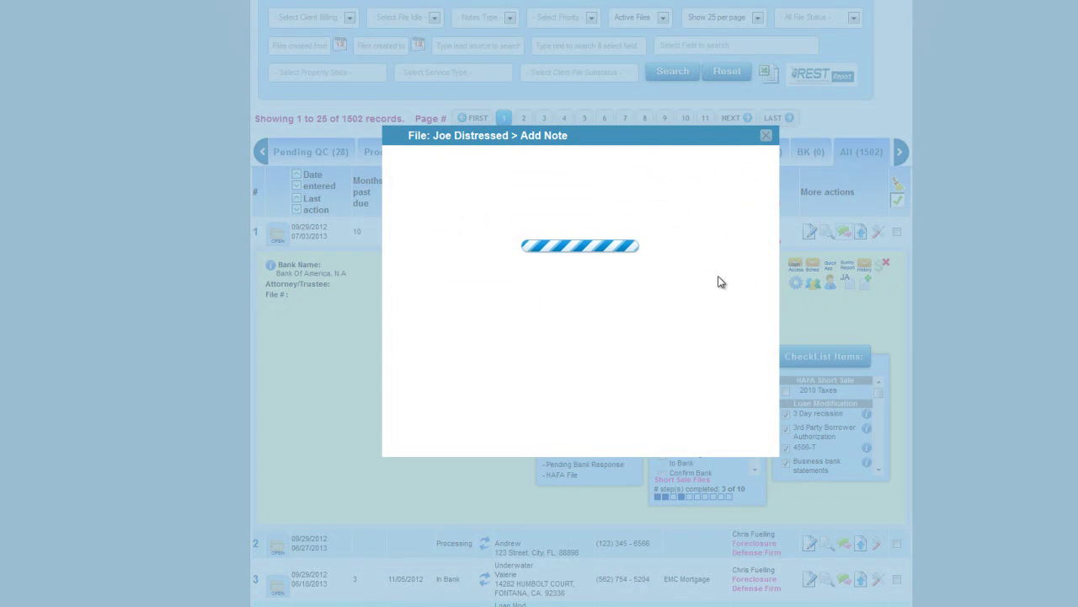
left_click(480, 165)
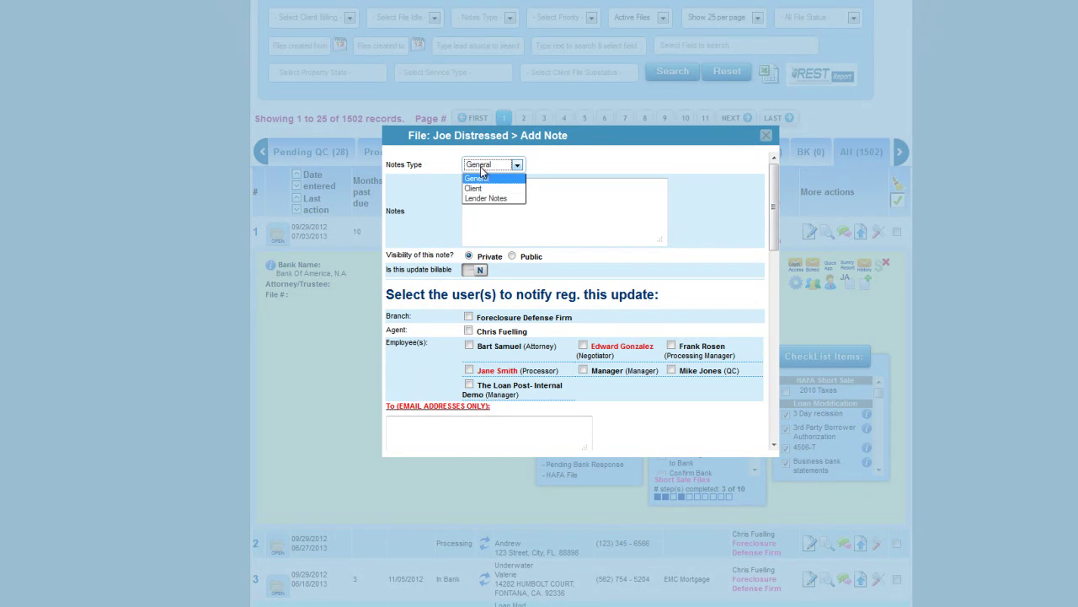
left_click(493, 214)
scroll(477, 228, "down", 1)
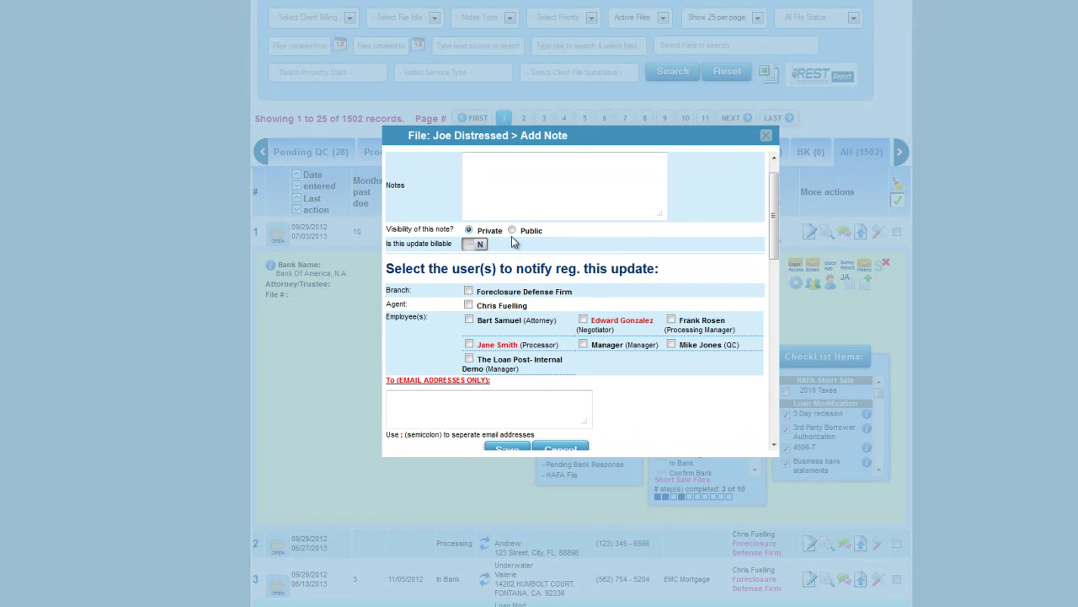
left_click(477, 244)
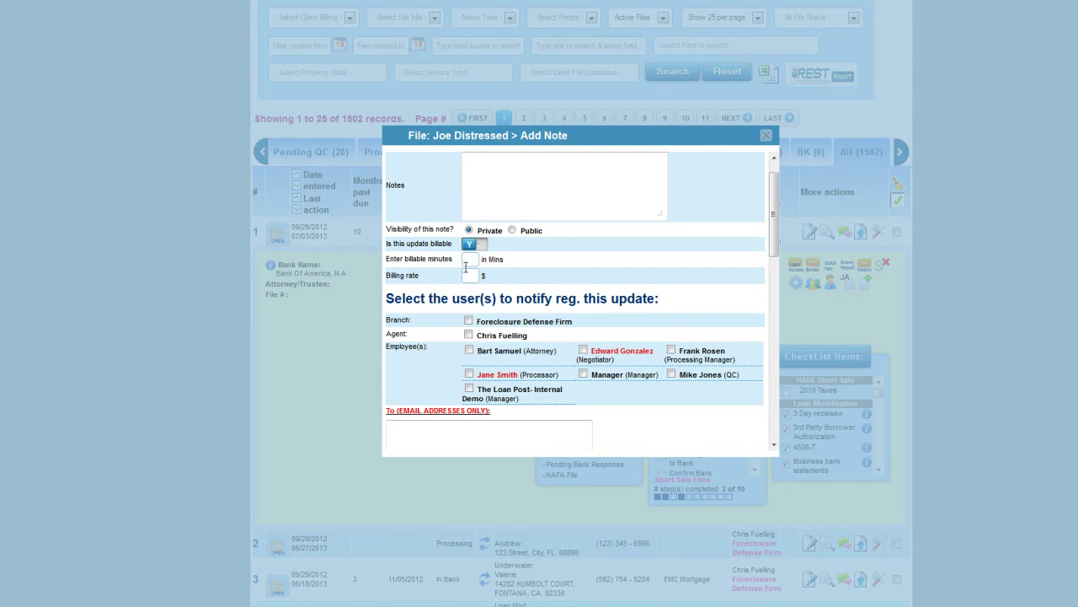
Step: Review the note's notification recipients and the Notes History entries, and close the Add Note form without saving
scroll(468, 265, "down", 2)
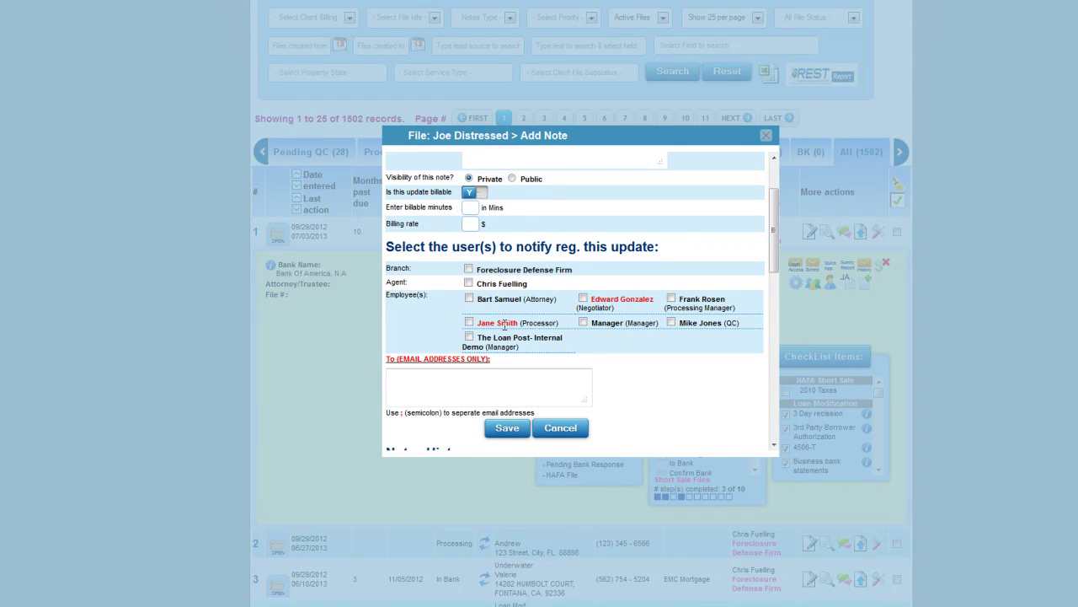
scroll(417, 182, "down", 2)
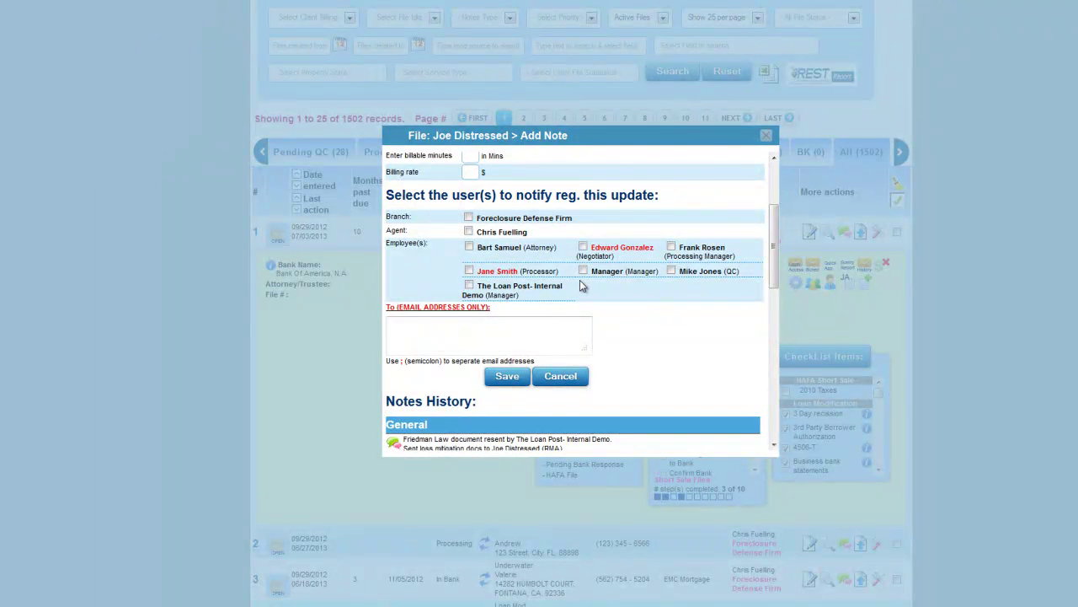
scroll(466, 244, "down", 3)
left_click(457, 251)
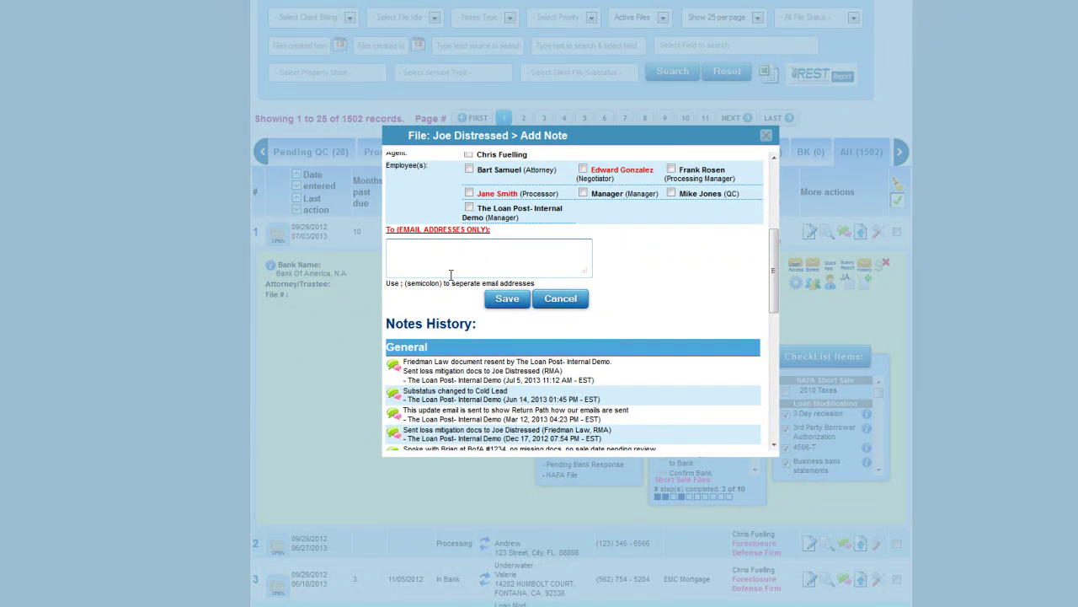
scroll(451, 275, "down", 4)
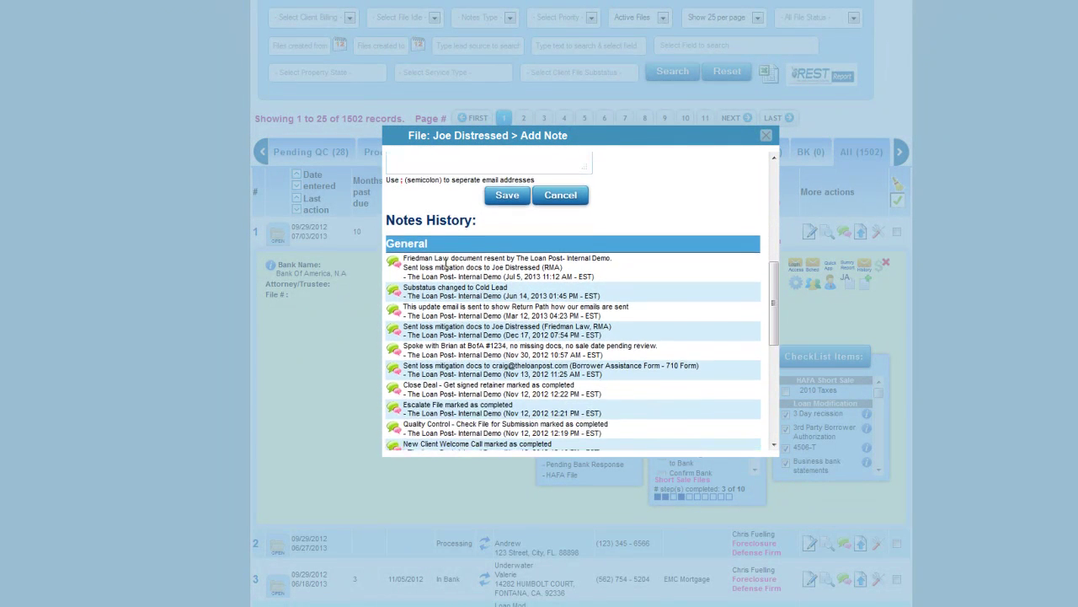
left_click_drag(404, 285, 495, 405)
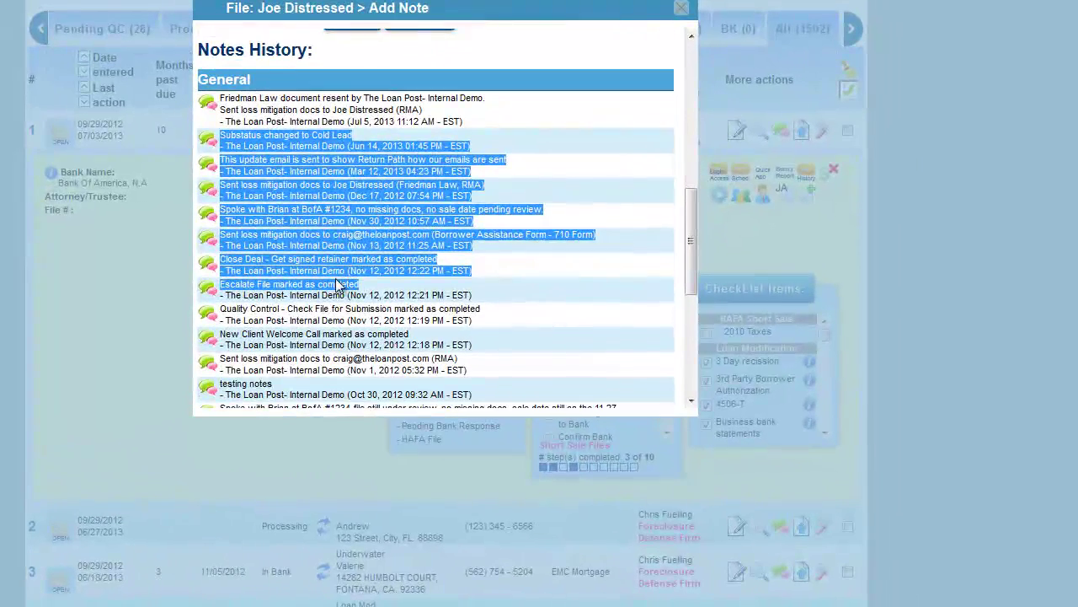
left_click_drag(304, 220, 471, 224)
double_click(462, 221)
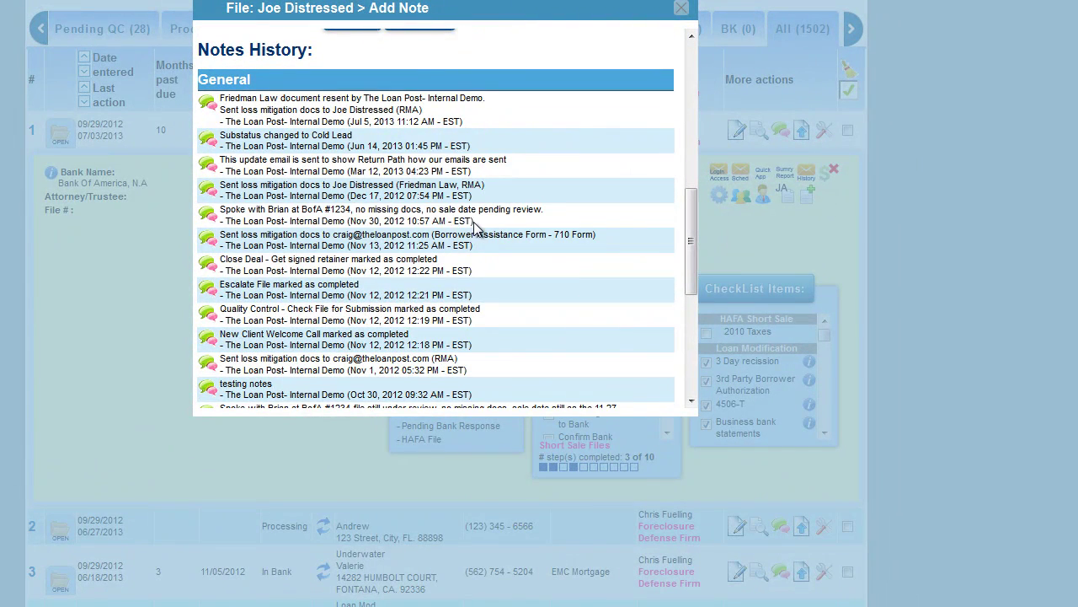
left_click(681, 10)
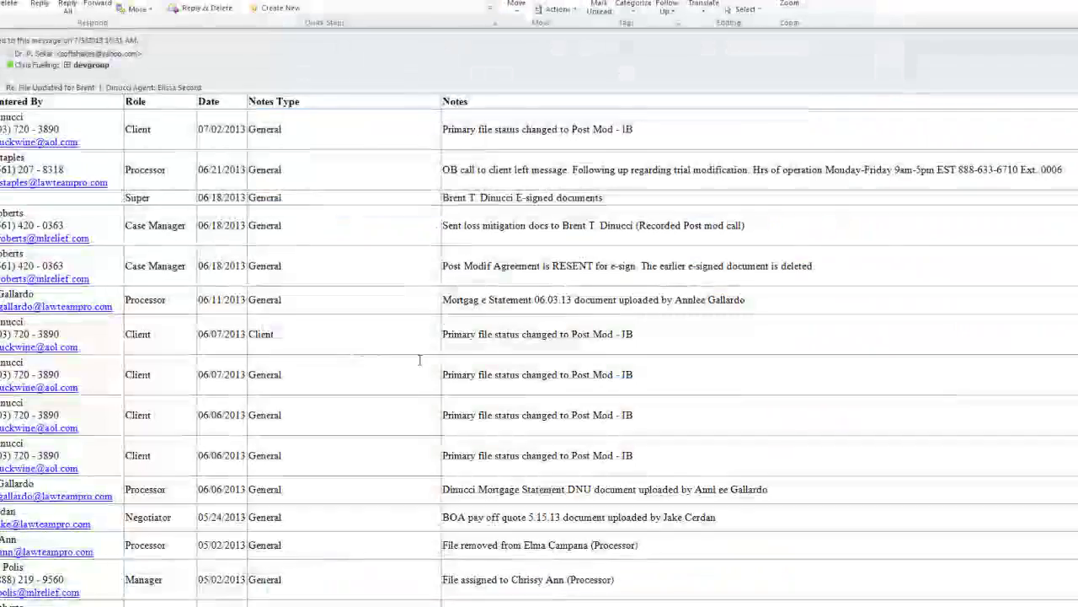
Step: Examine the file update notification e-mail, including its contact details, current update table and notes history
scroll(420, 359, "up", 10)
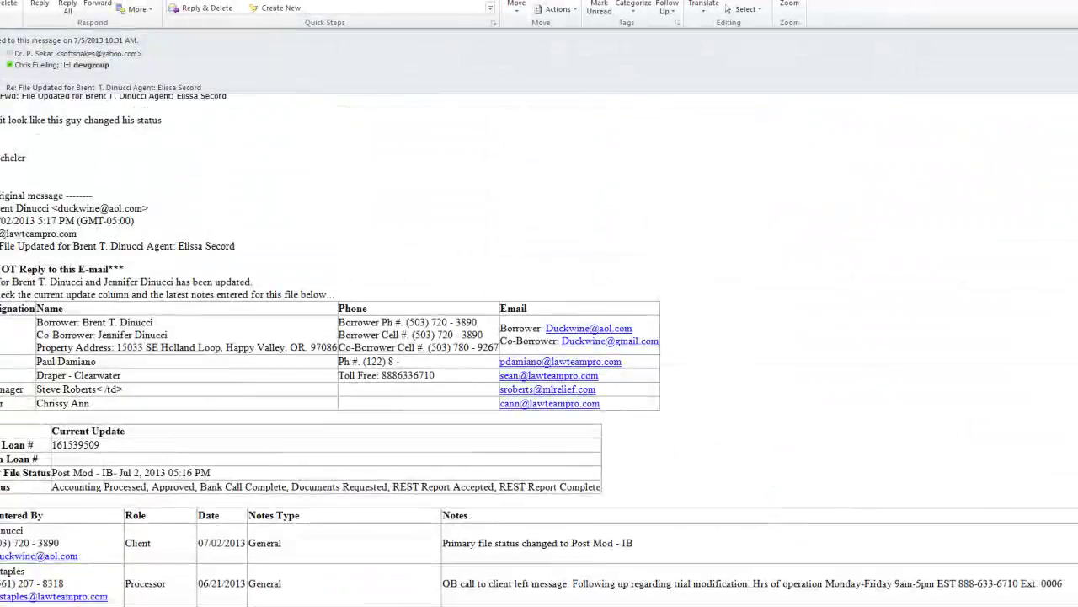
scroll(246, 302, "down", 3)
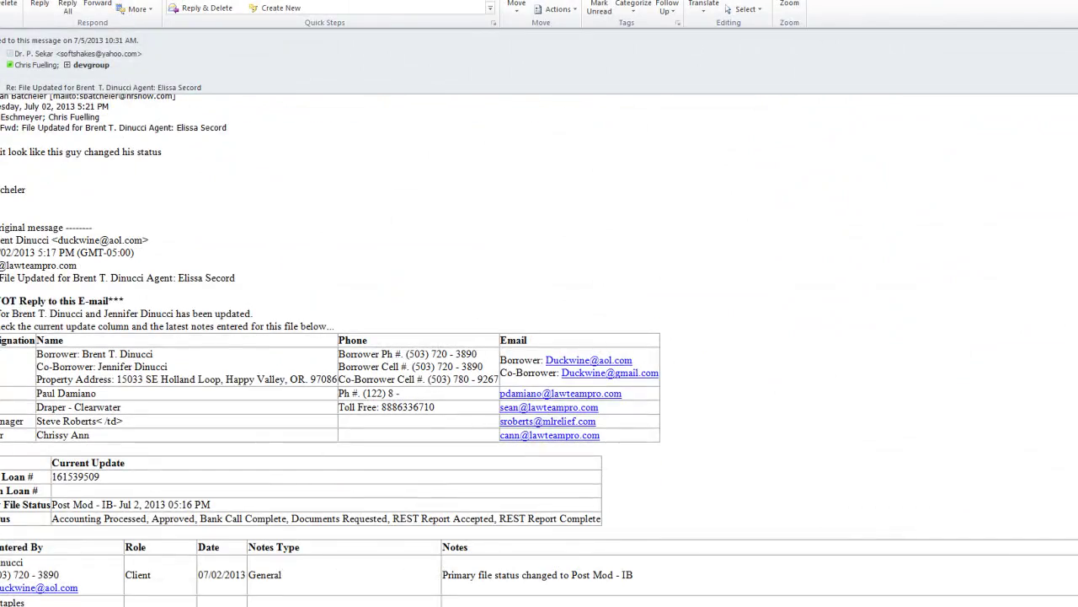
triple_click(248, 308)
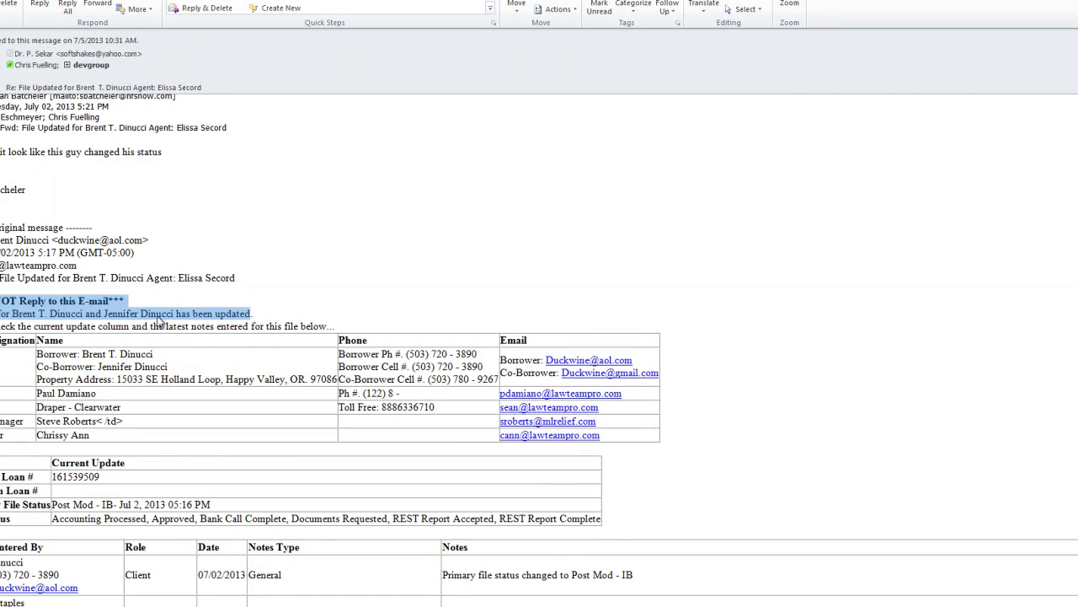
scroll(158, 317, "down", 2)
scroll(124, 353, "down", 1)
left_click_drag(101, 260, 101, 326)
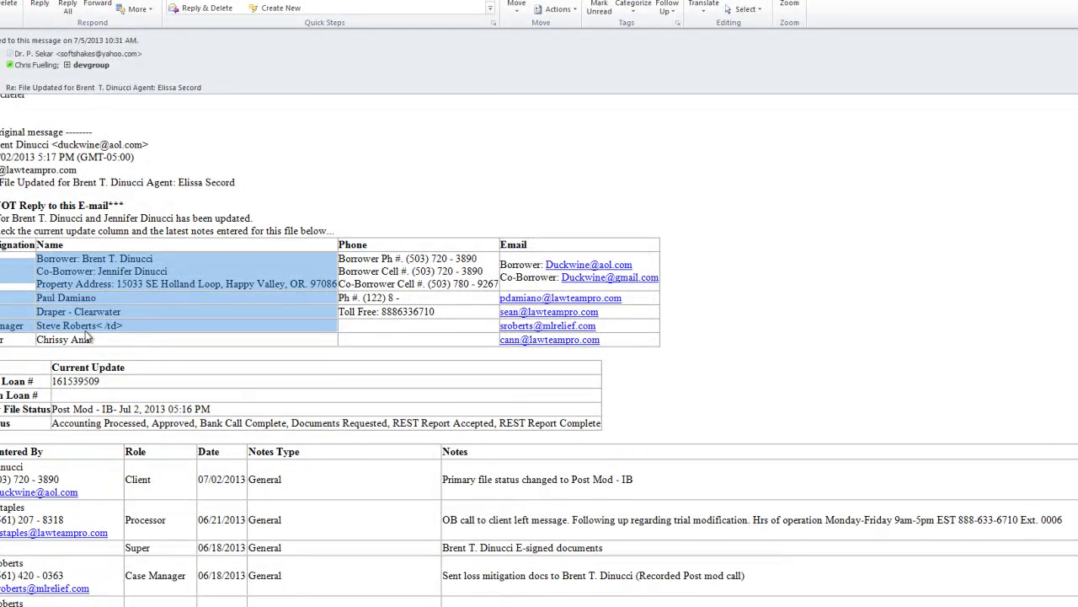
scroll(91, 310, "down", 1)
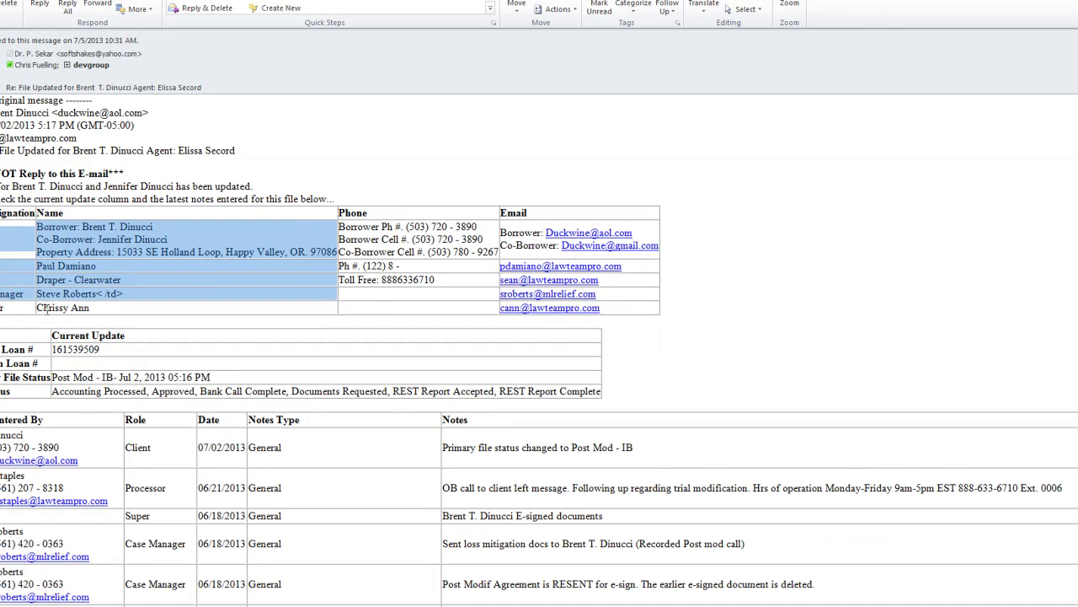
scroll(427, 288, "down", 13)
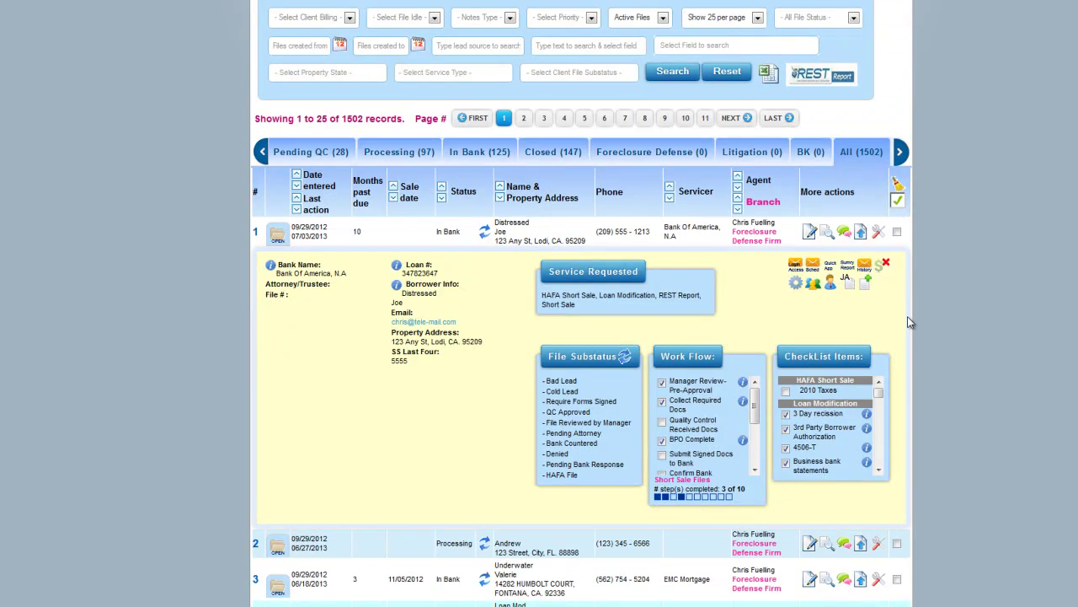
Step: Open the first client file's document upload form, review the allowed file types, and close it without uploading
left_click(859, 235)
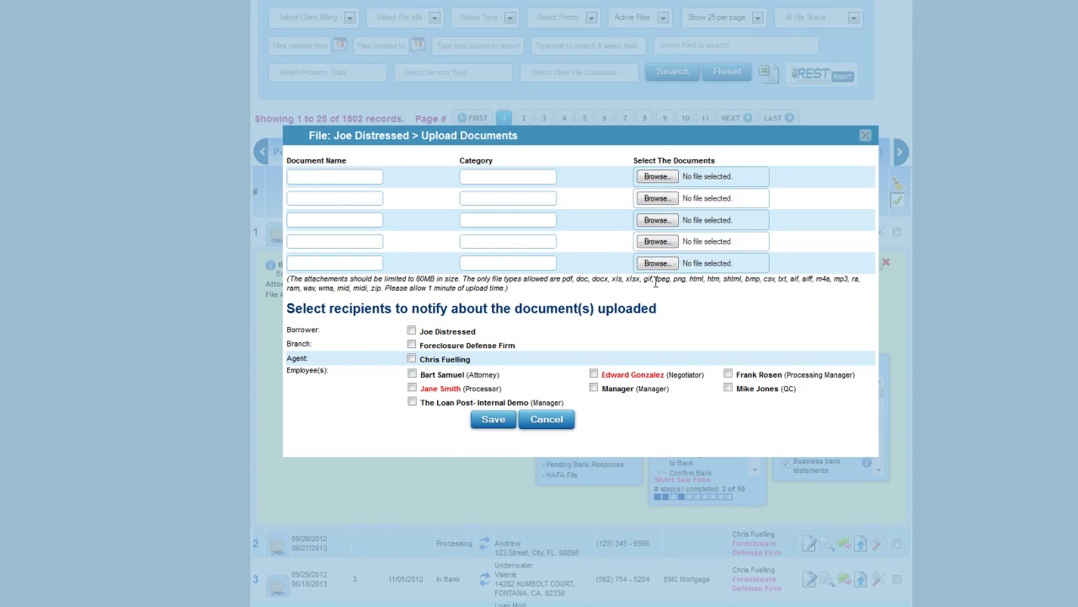
left_click_drag(561, 279, 651, 285)
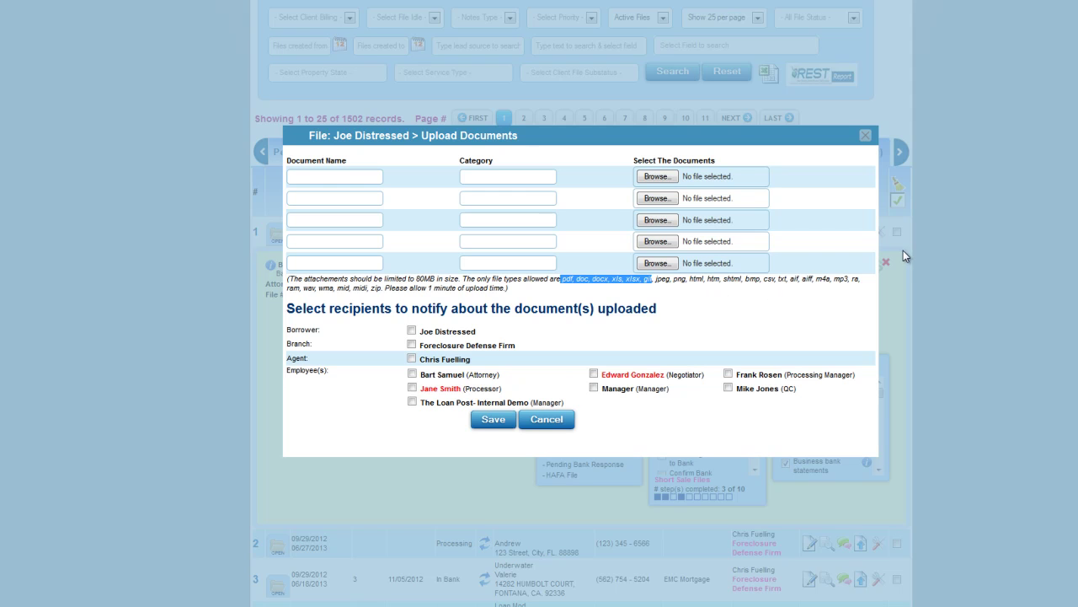
left_click(865, 136)
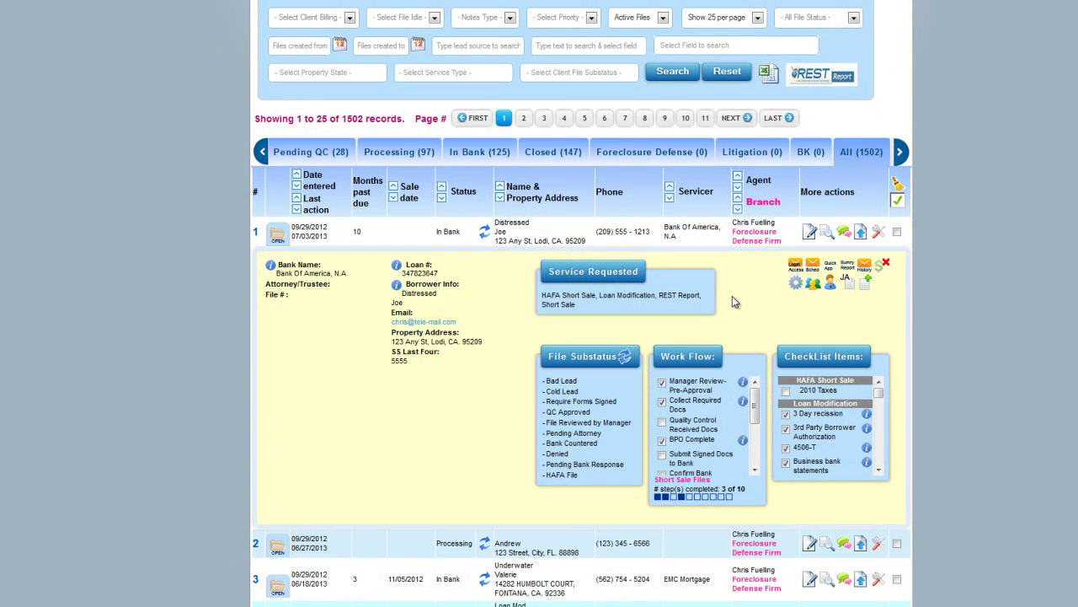
Step: Preview the first client file's latest tasks, review the Add Task form, and close it without saving
mouse_move(878, 235)
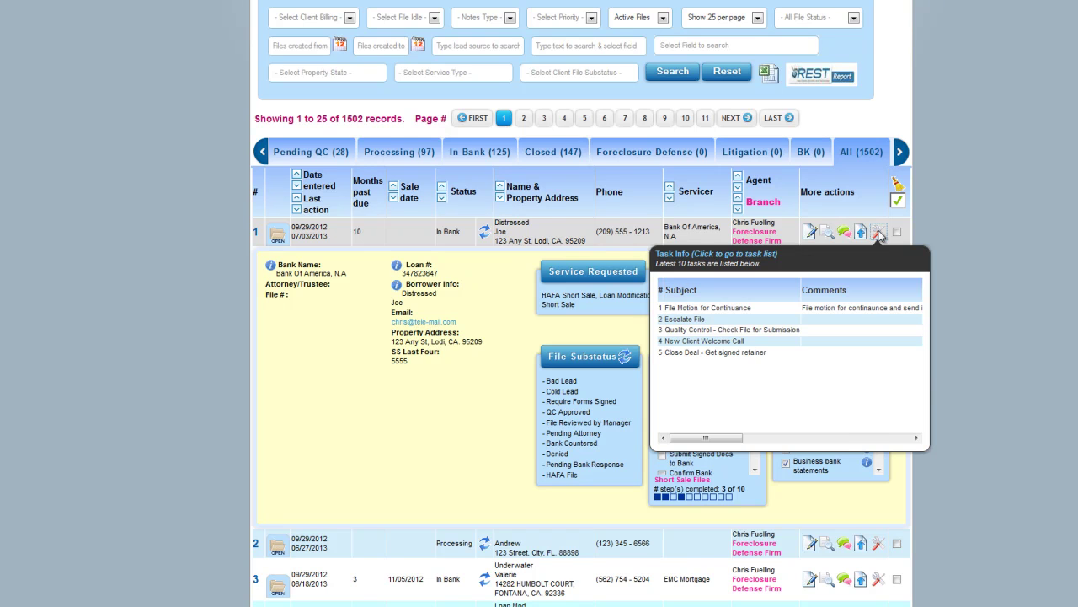
left_click(878, 235)
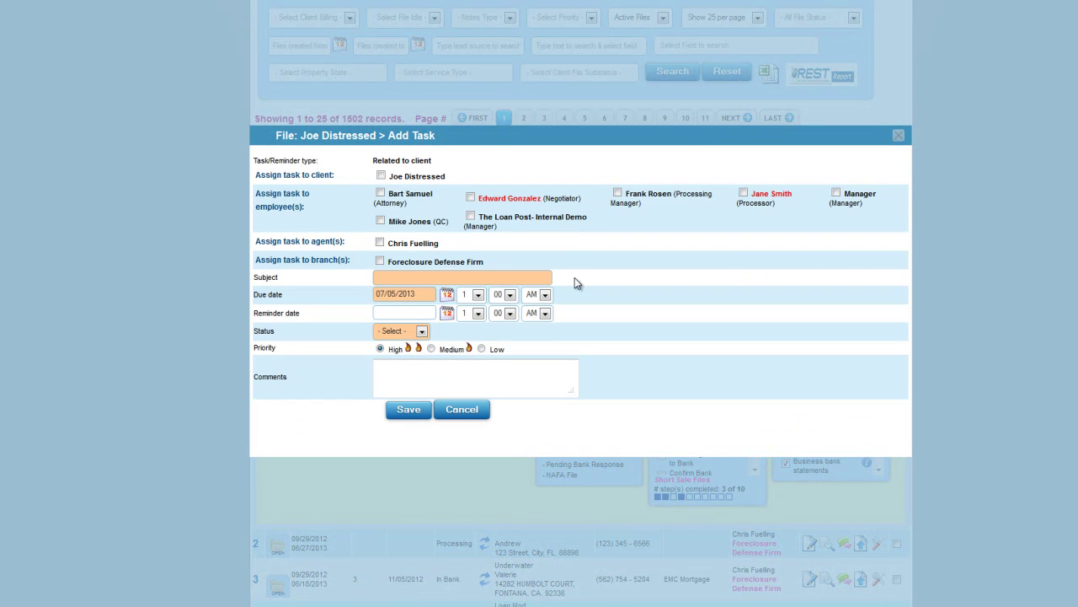
left_click(899, 136)
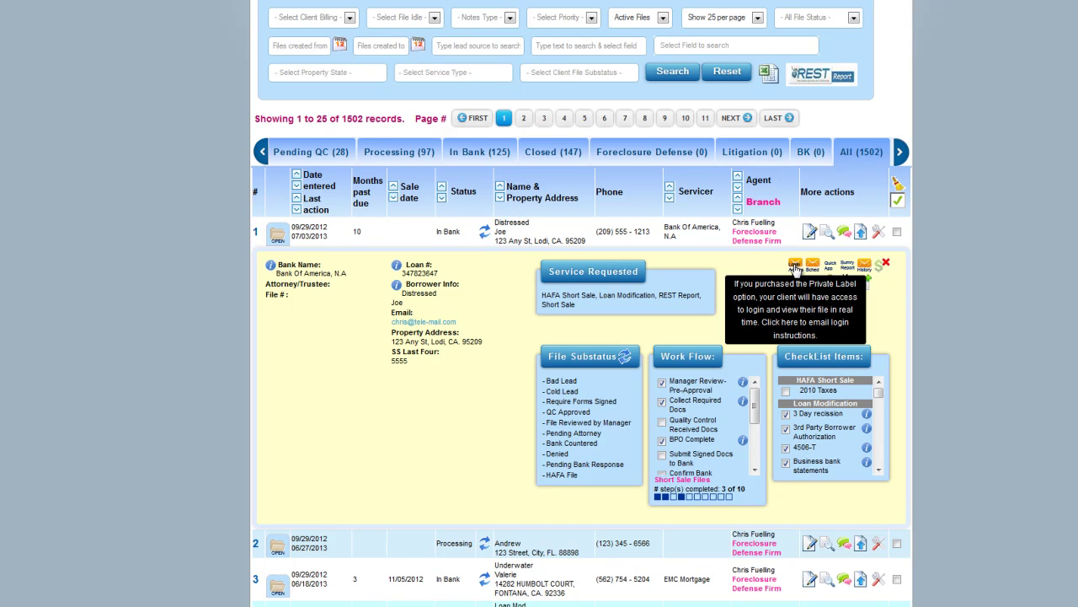
Step: Open Send Email Campaign for the first client file, check the campaign choices, and close it without sending
left_click(815, 267)
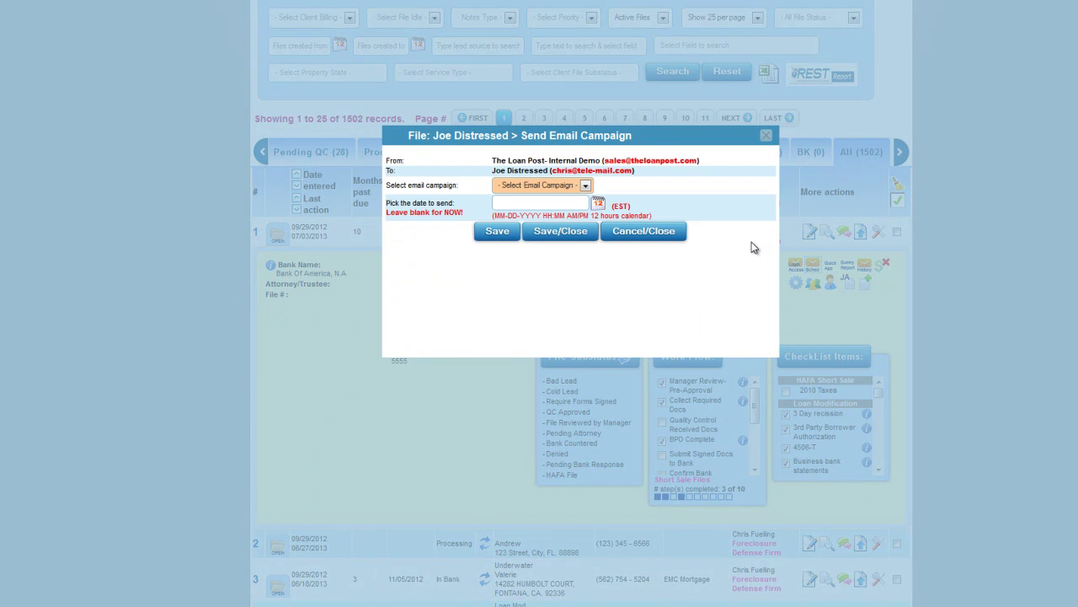
left_click(572, 187)
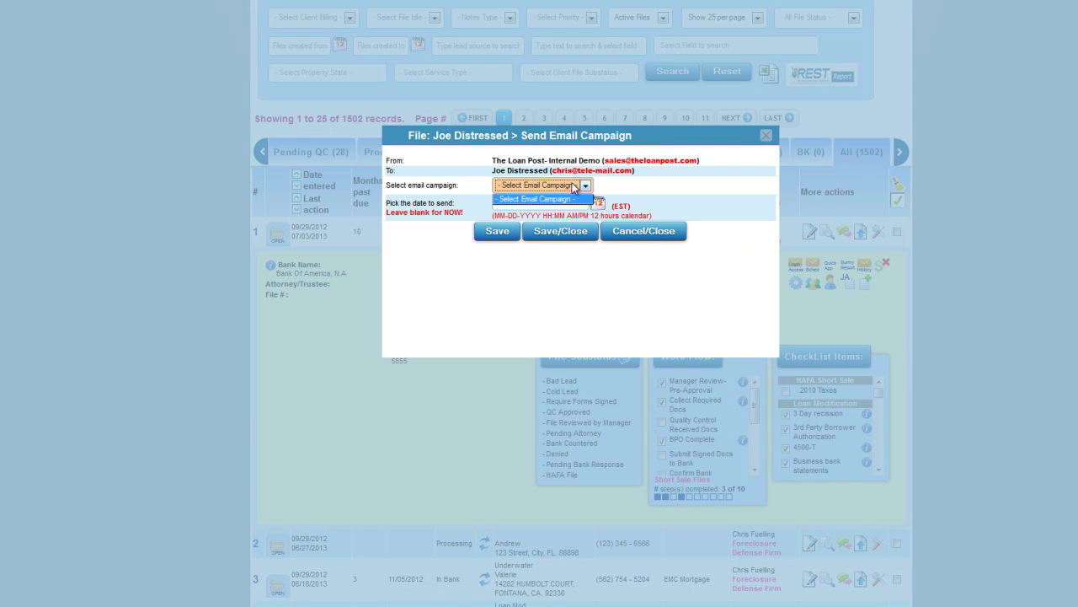
left_click(698, 192)
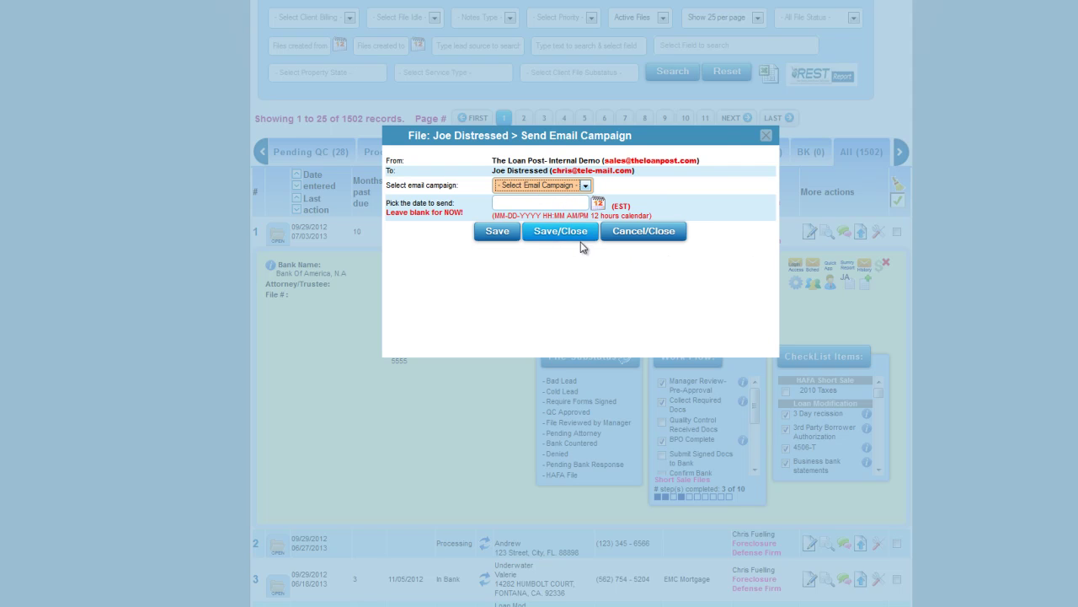
left_click(765, 136)
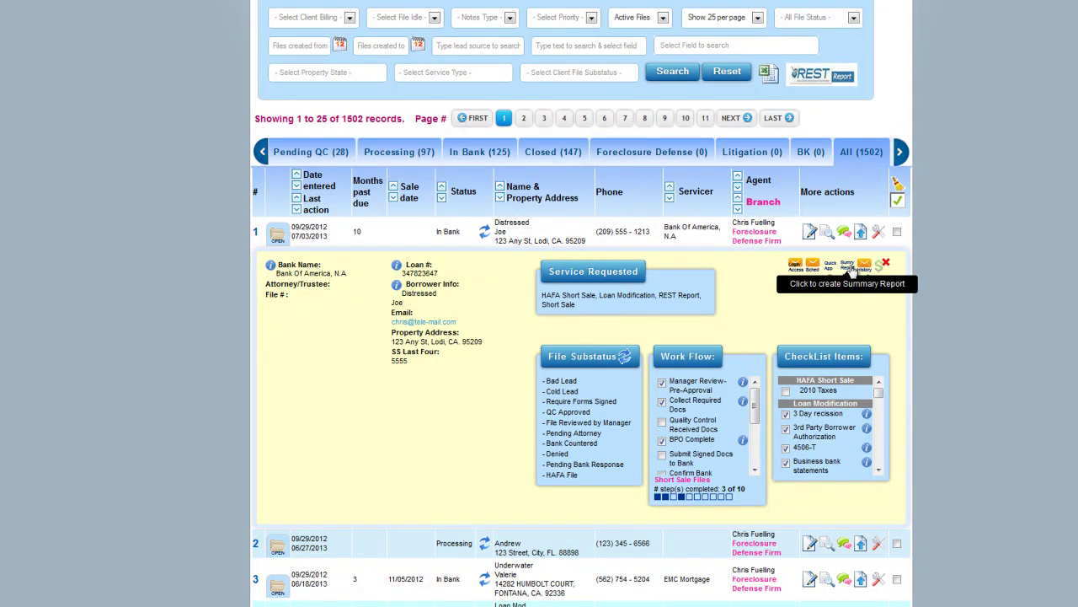
Step: Create the Summary Report for the first client file and look through its contents
left_click(852, 267)
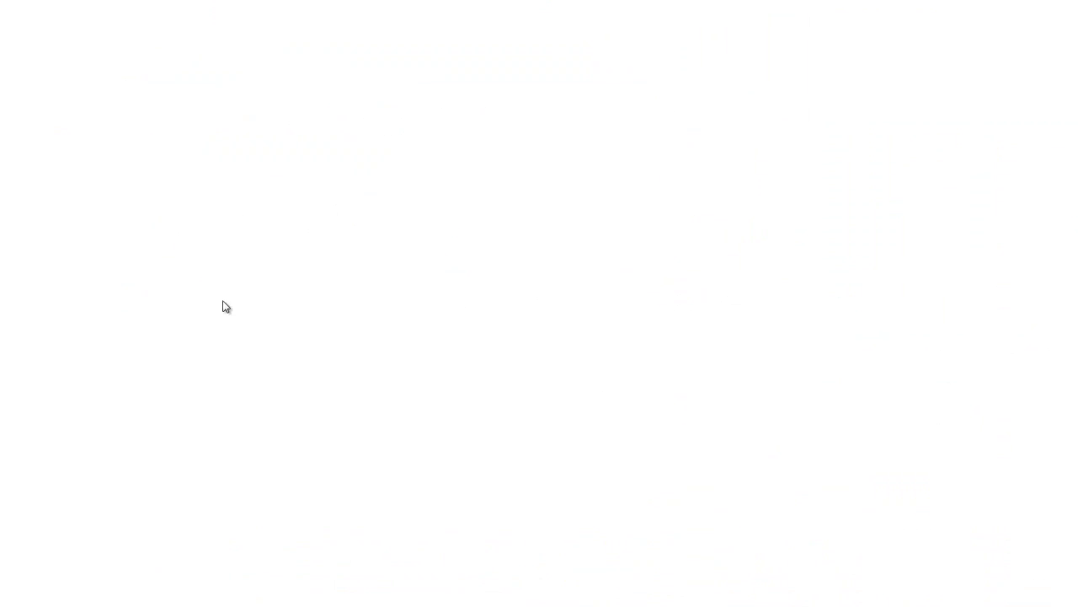
scroll(409, 305, "down", 1)
scroll(409, 308, "down", 3)
scroll(411, 306, "up", 3)
scroll(415, 299, "down", 10)
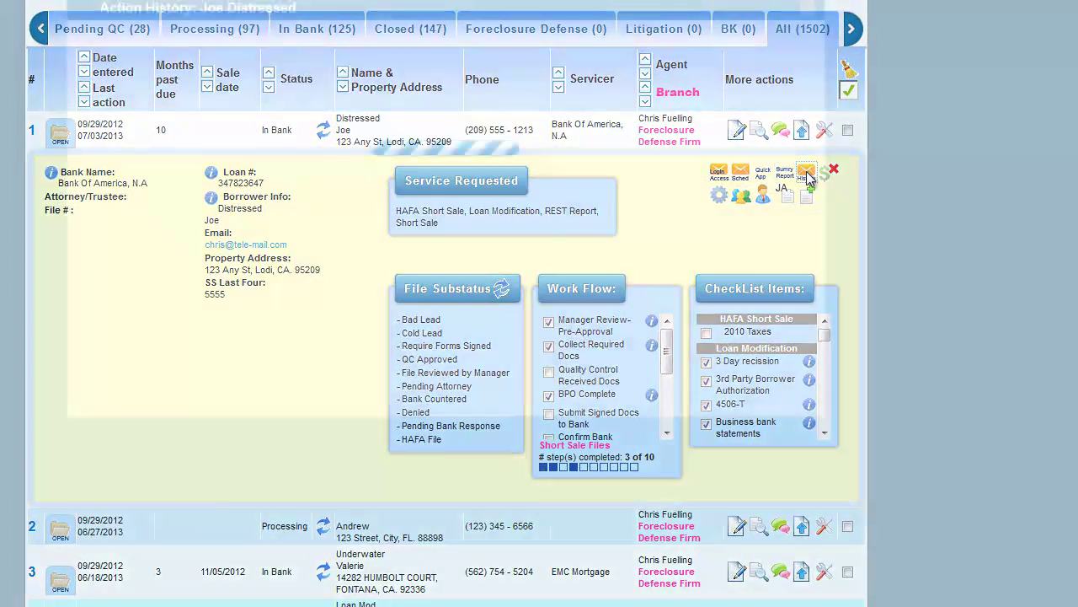
Step: Open the first client file's Action History, review its substatus, workflow and e-mail history, and close it
left_click(808, 174)
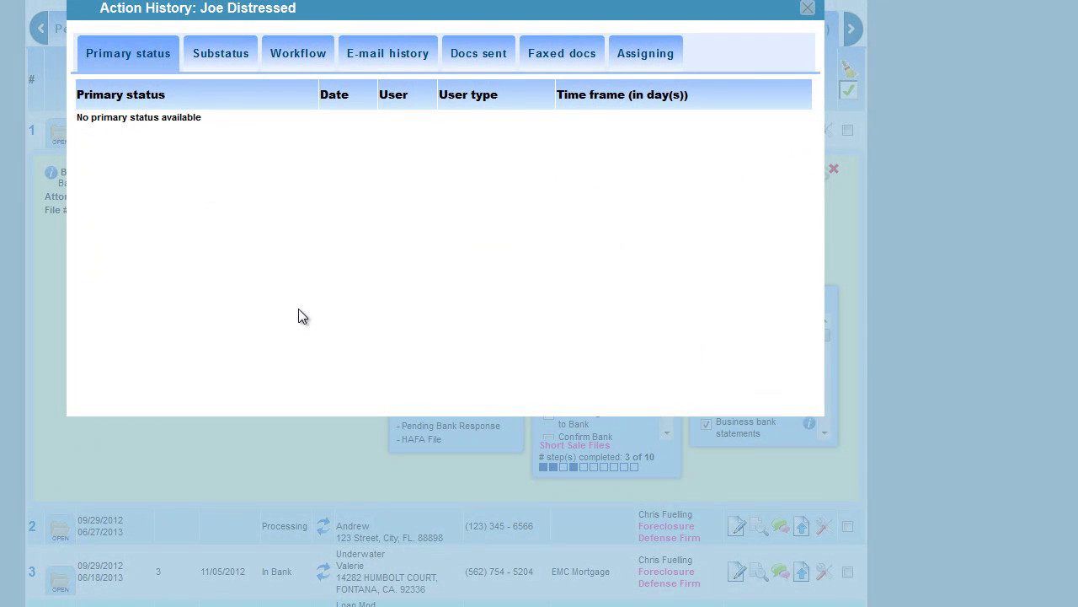
left_click(216, 54)
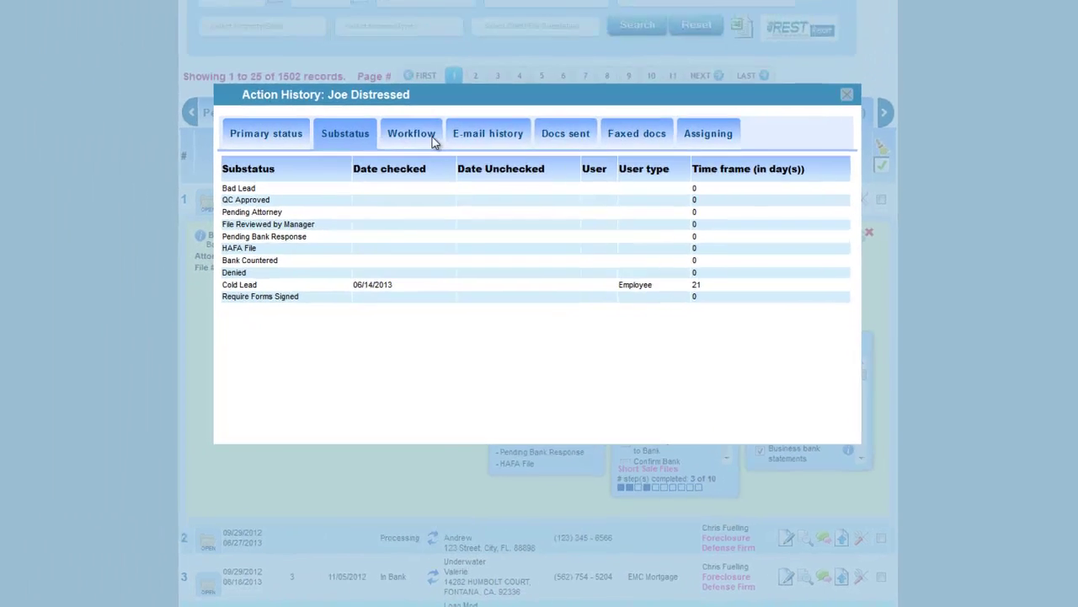
left_click(428, 137)
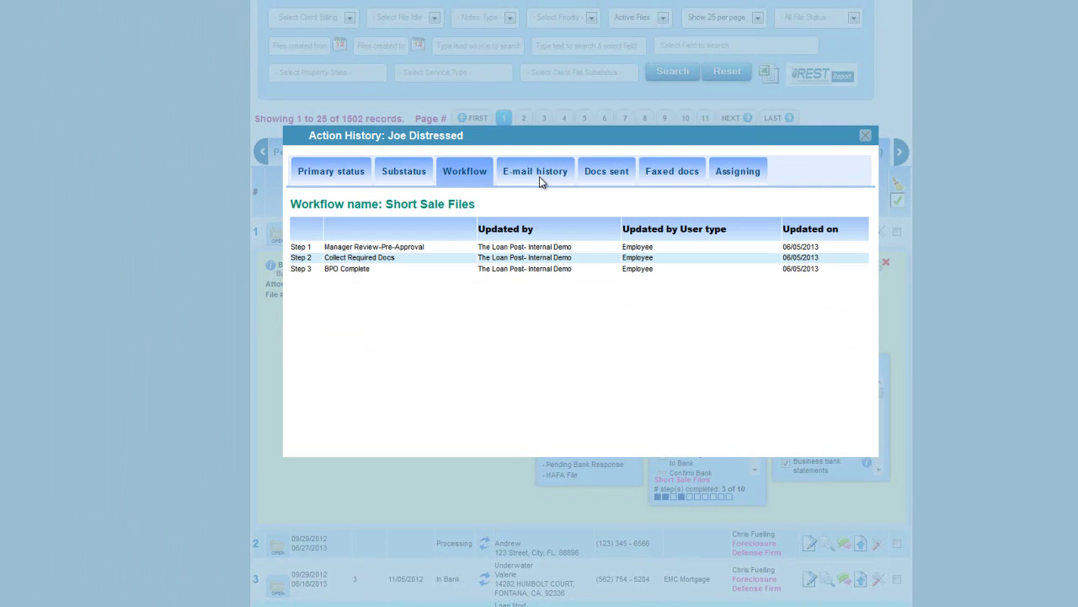
left_click(540, 177)
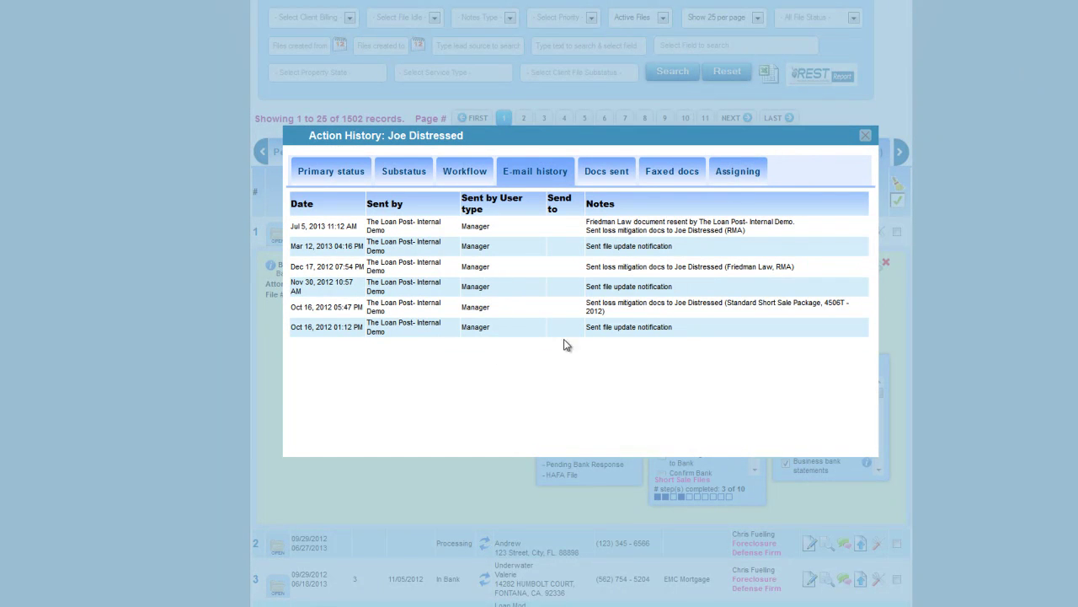
left_click(867, 138)
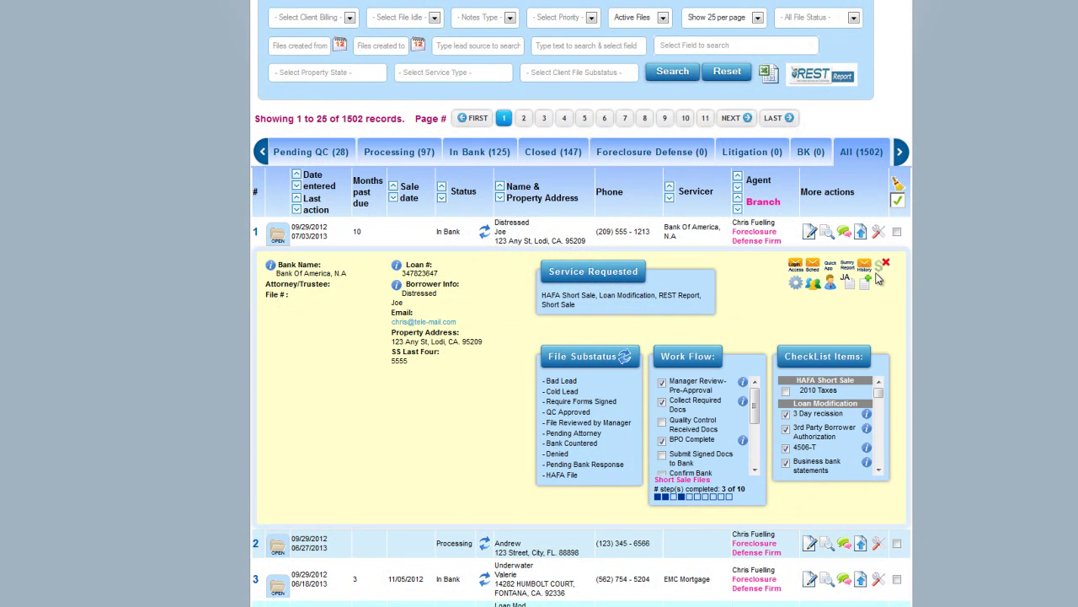
Step: Open the first client file's workflow update page and look through its workflow steps and document checklists
mouse_move(881, 268)
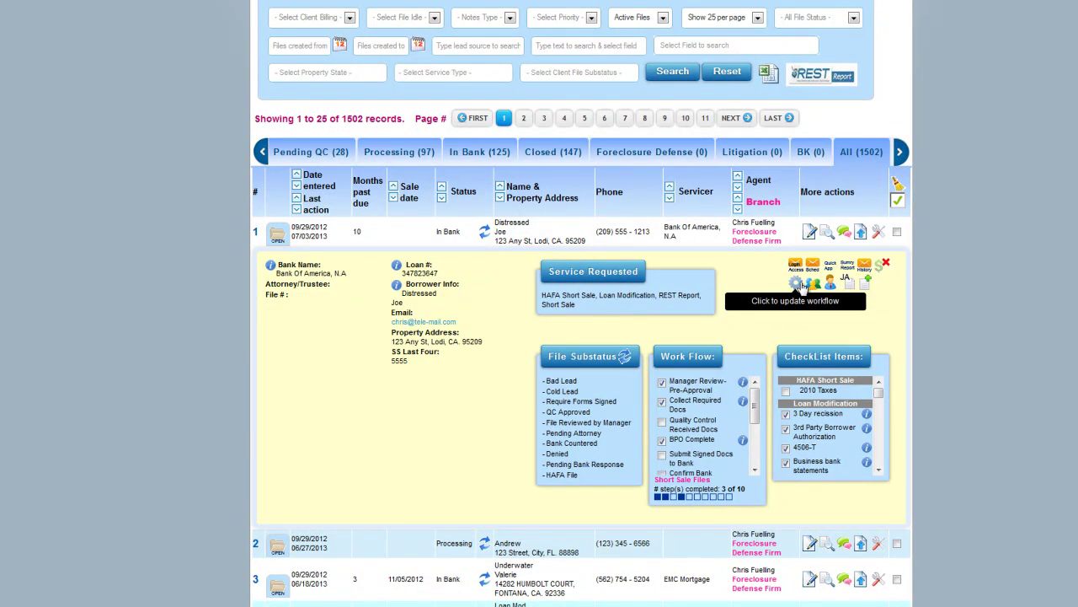
left_click(797, 285)
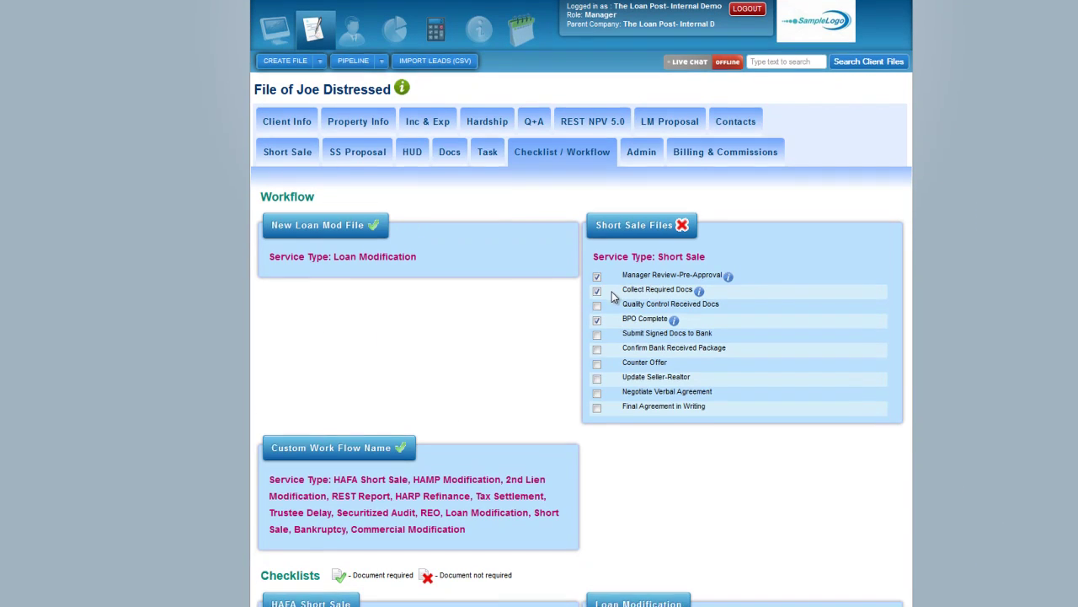
scroll(611, 292, "down", 1)
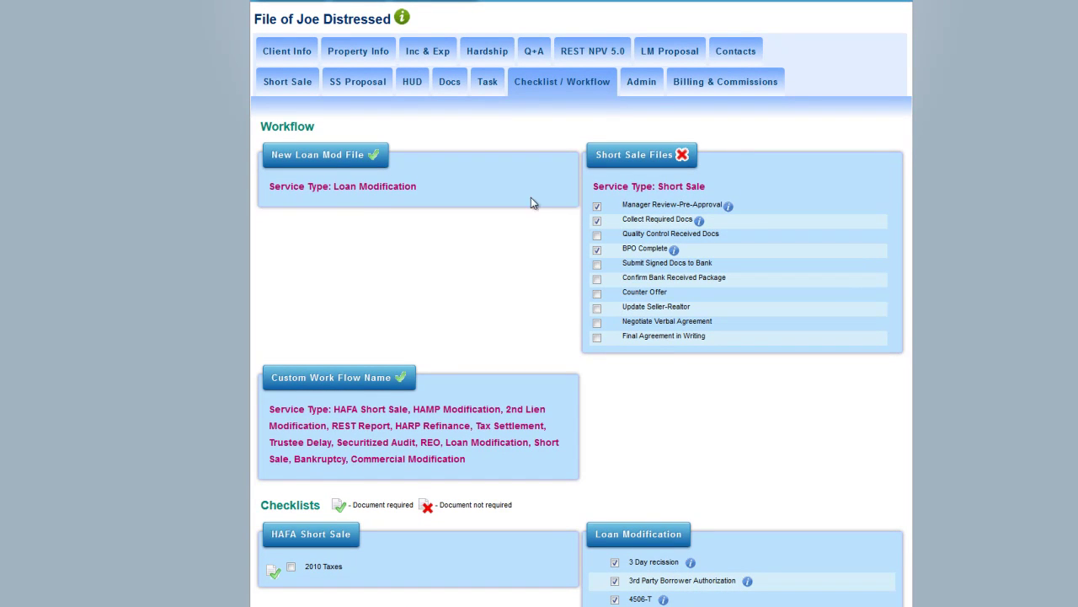
scroll(519, 268, "down", 4)
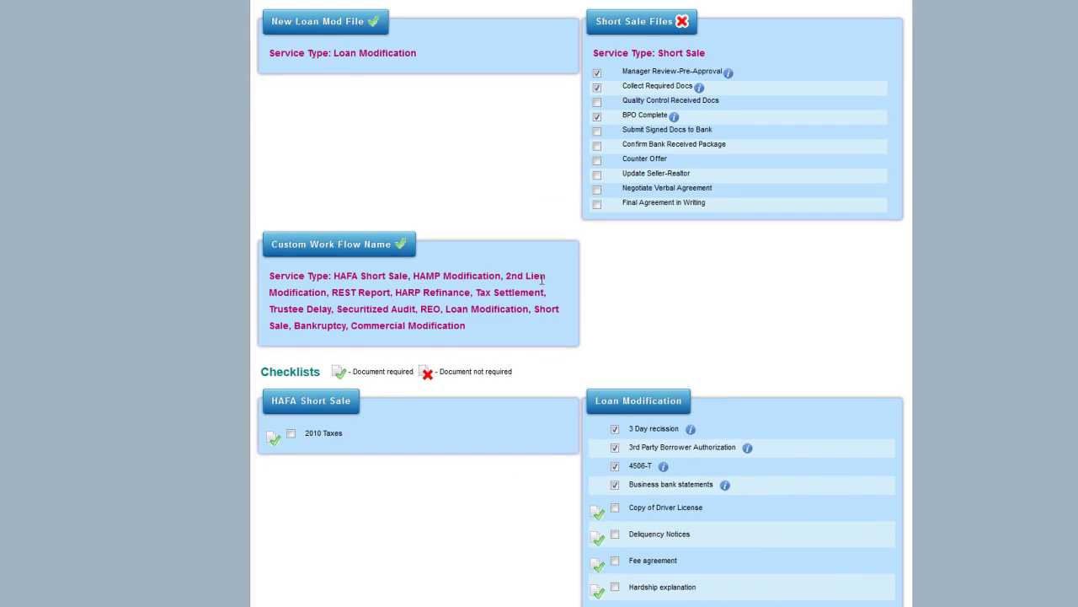
scroll(741, 461, "down", 1)
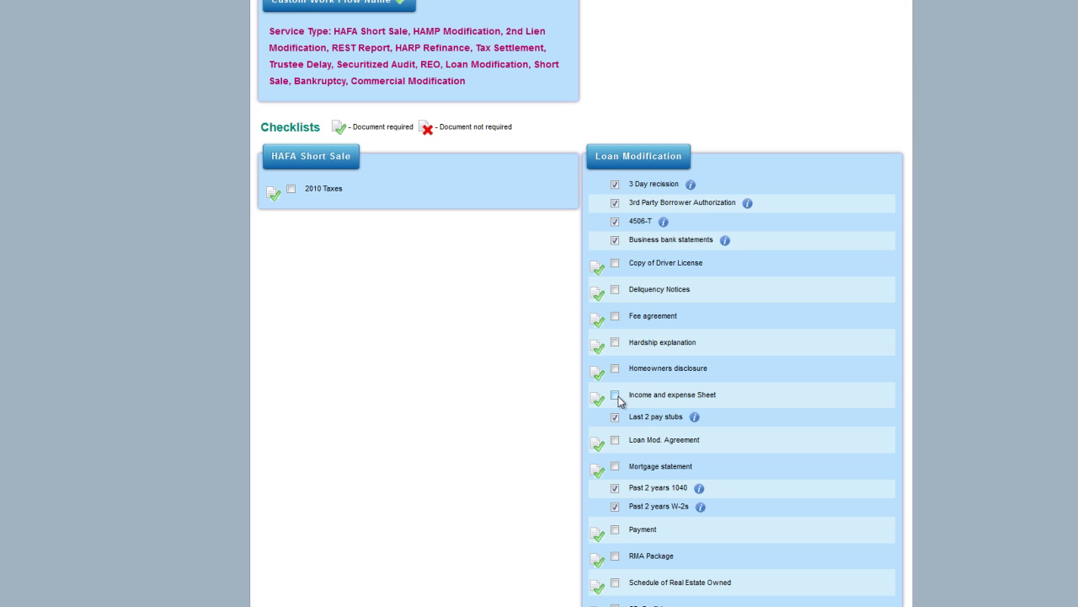
mouse_move(665, 228)
mouse_move(712, 266)
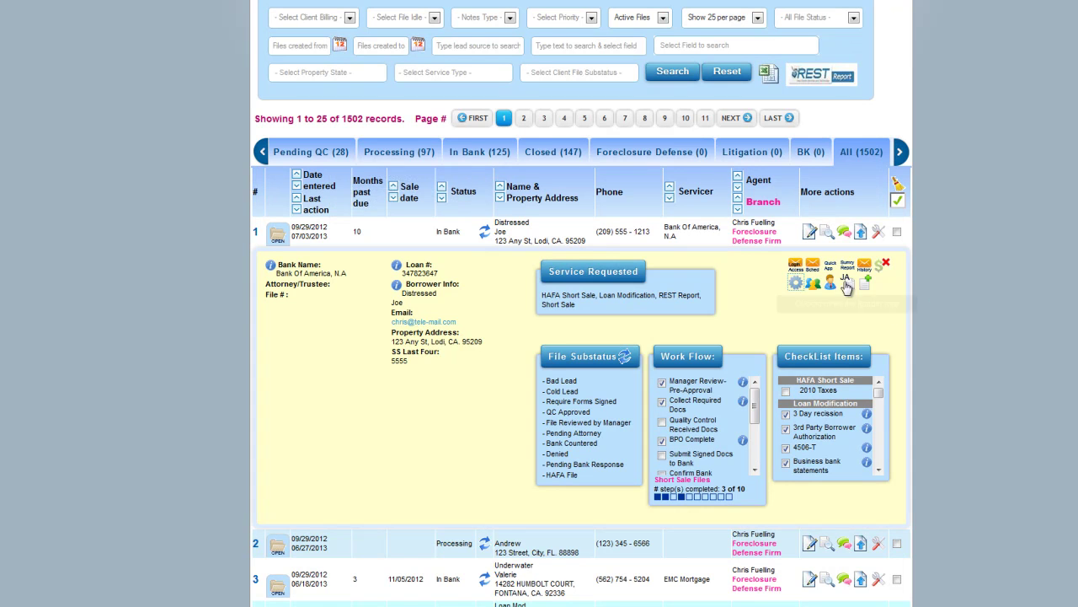
Step: Open employee assignment for the first client file, choose the Processor role and an employee, and close it without adding anyone
left_click(819, 284)
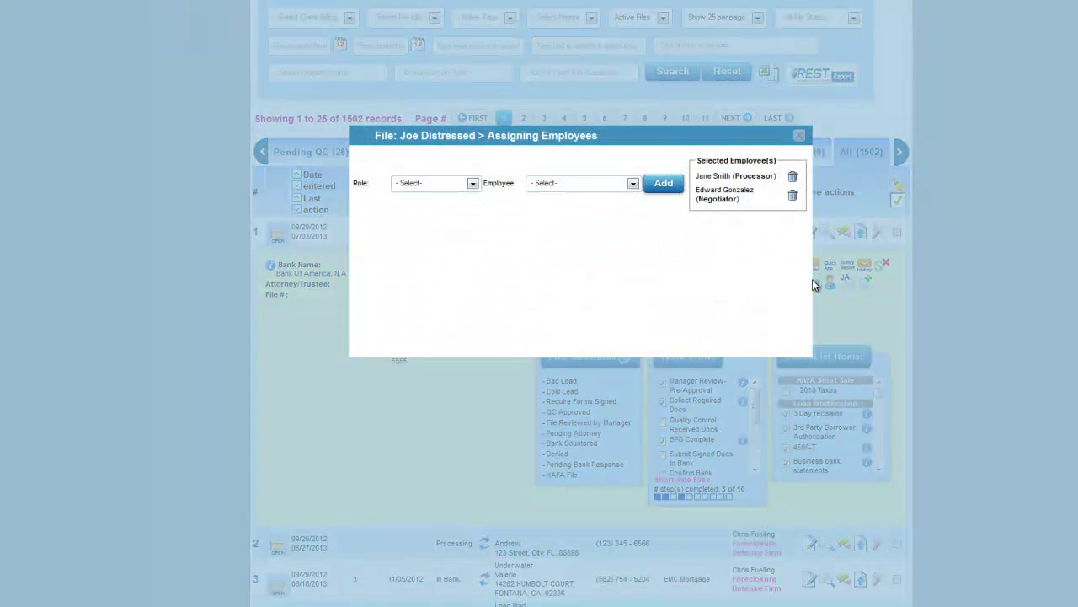
left_click(472, 183)
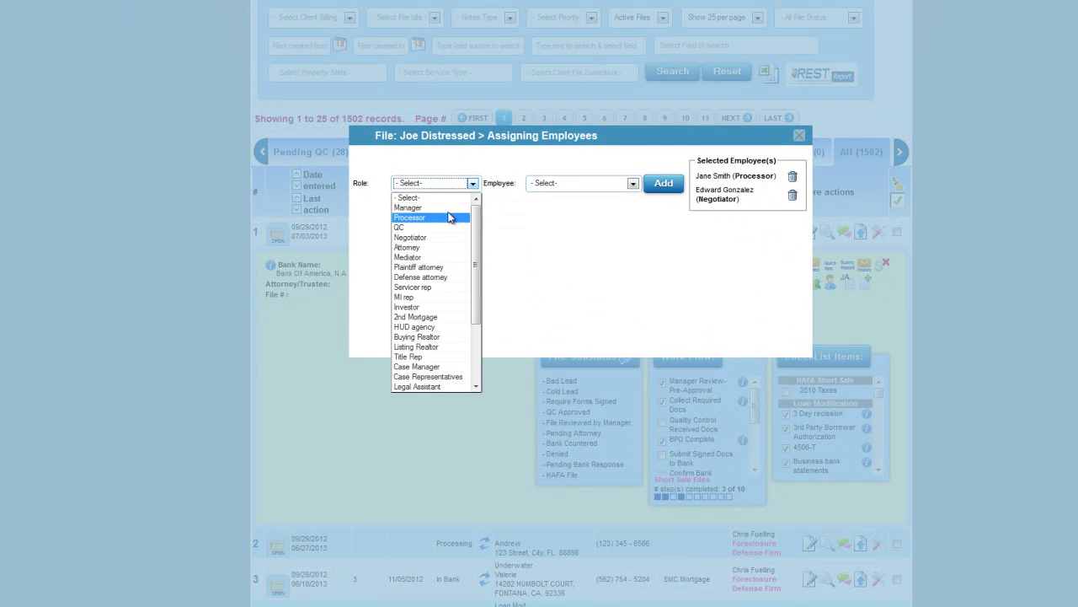
left_click(449, 218)
left_click(584, 182)
left_click(580, 209)
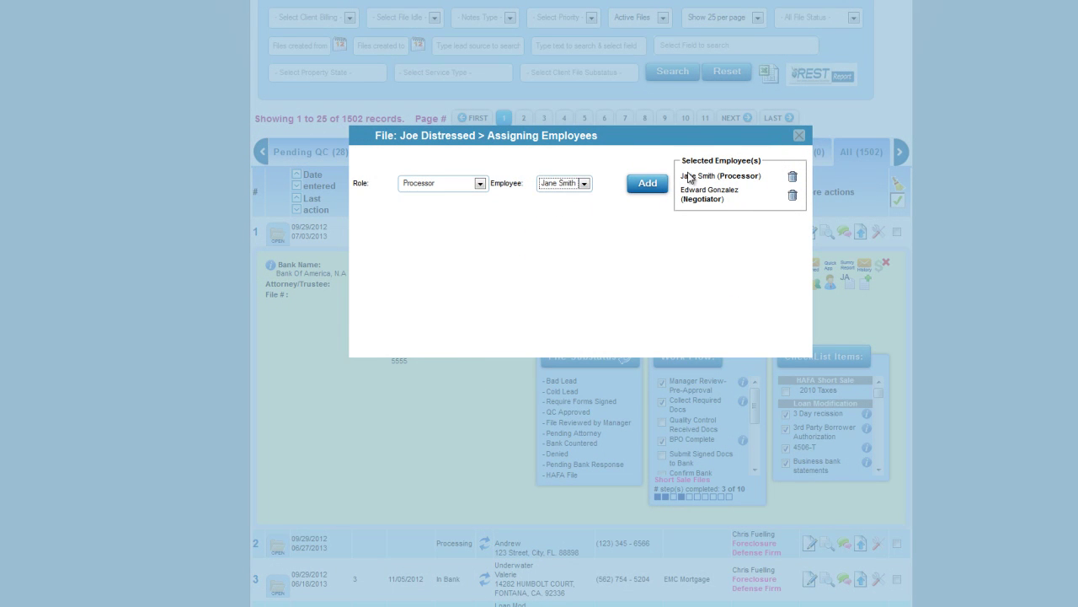
left_click_drag(681, 180, 714, 179)
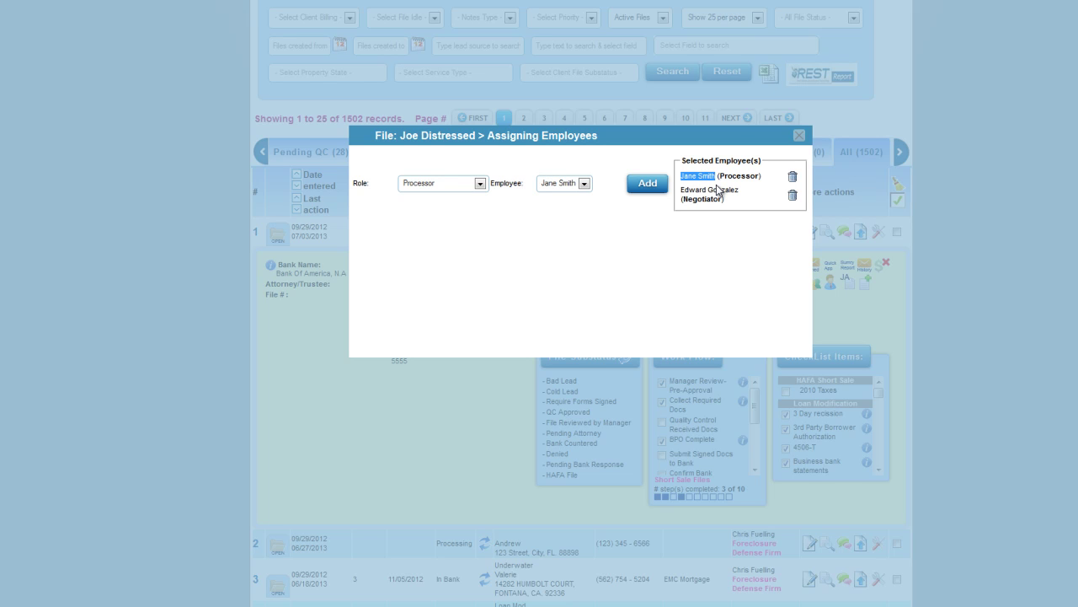
left_click(799, 136)
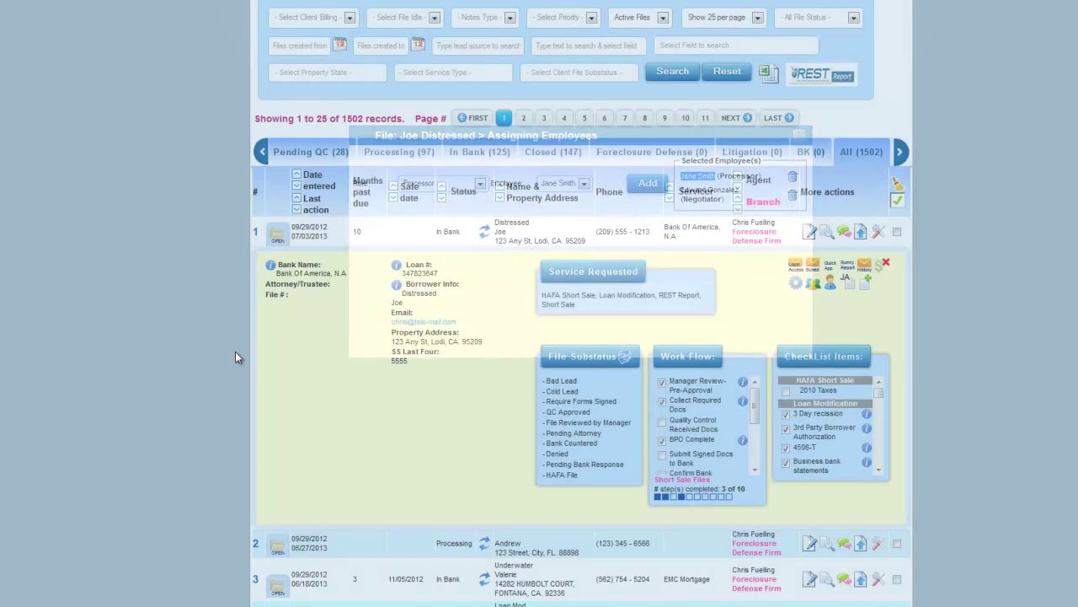
Step: Review the employee profile's access restrictions, focusing on the "Allowed to view "ALL" Files" permission
scroll(175, 225, "up", 1)
mouse_move(313, 35)
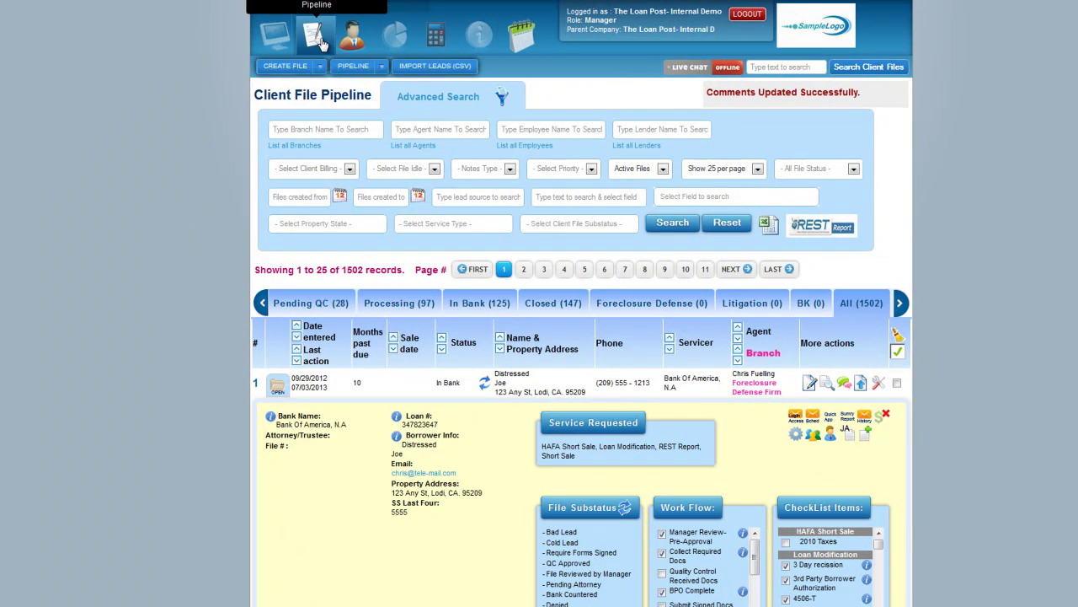
left_click(381, 66)
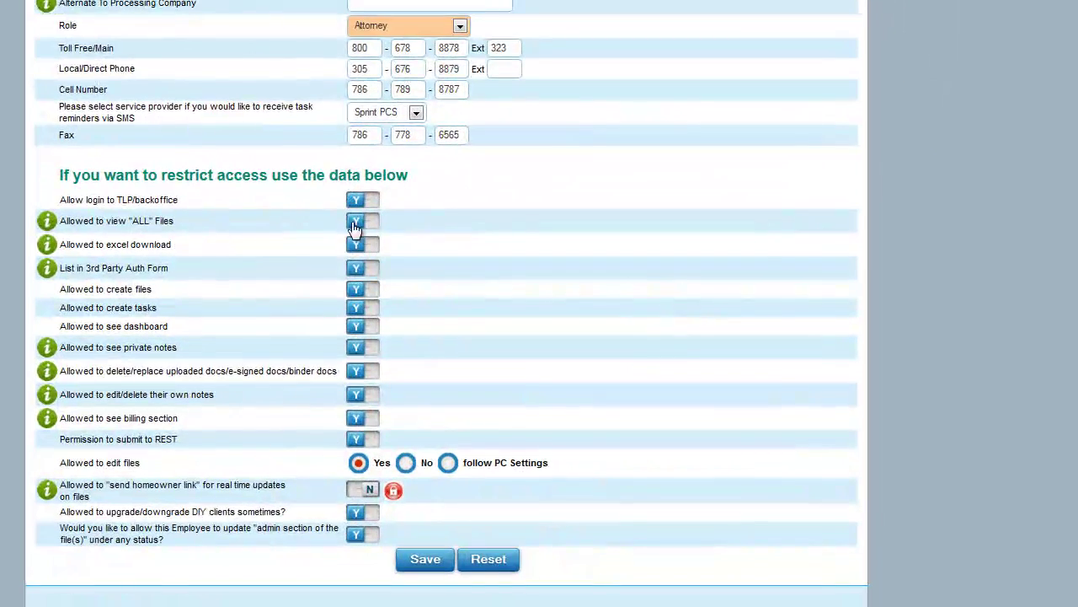
left_click_drag(89, 212, 177, 219)
left_click(179, 223)
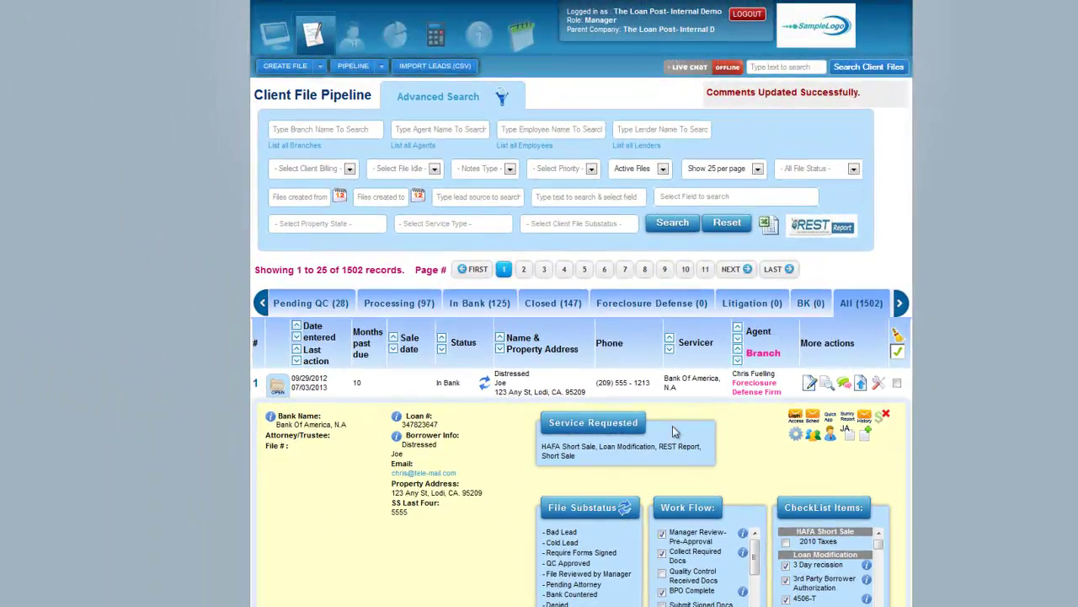
Step: Select all listed client files, review the Mass update choices with Update Status chosen, and close the dialog without saving
scroll(743, 453, "down", 2)
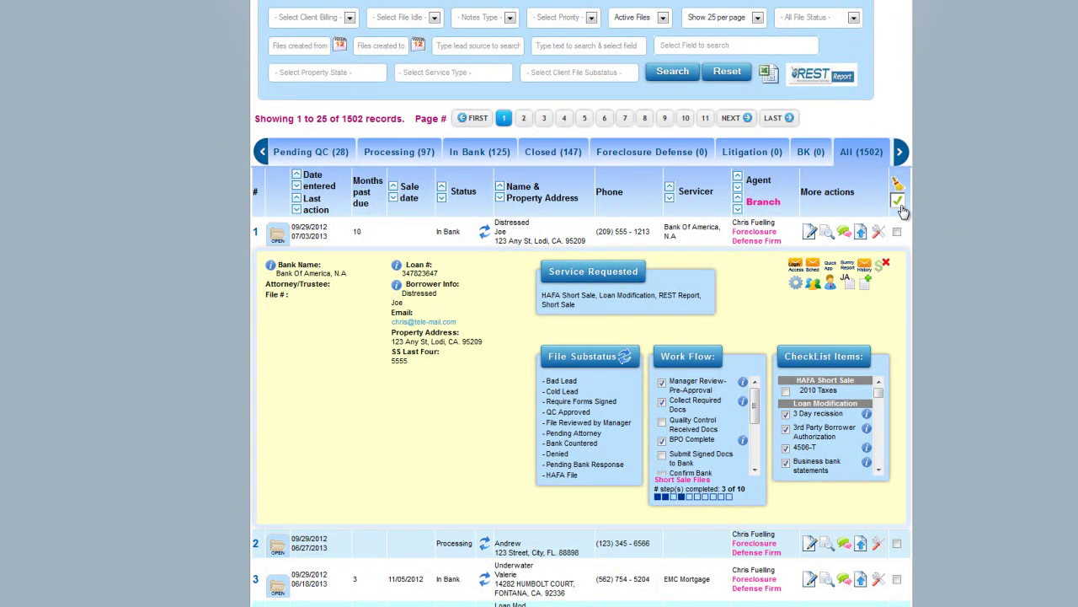
scroll(540, 168, "up", 3)
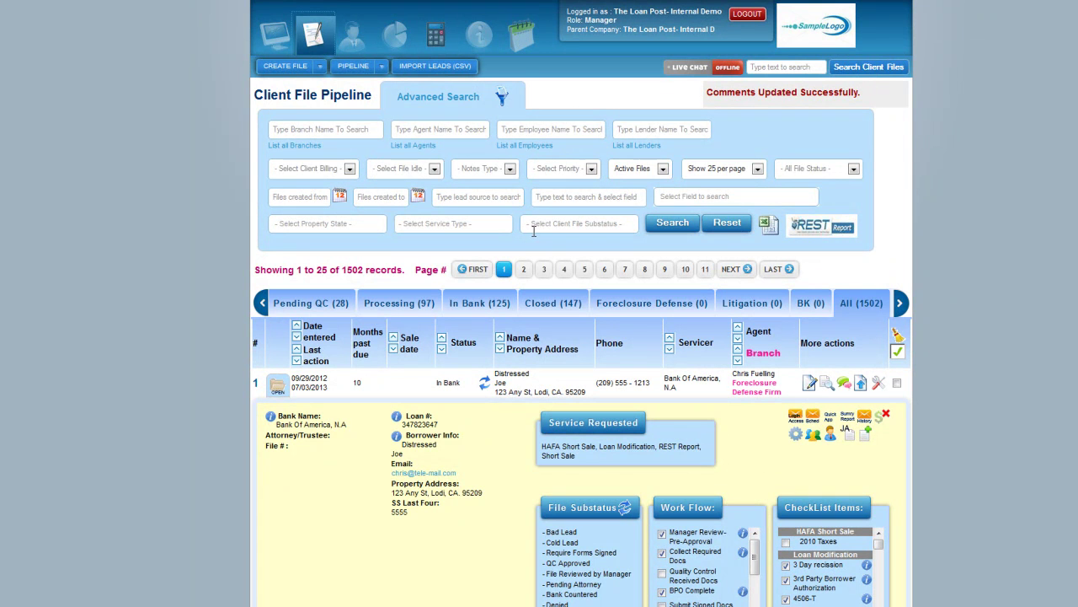
left_click(898, 352)
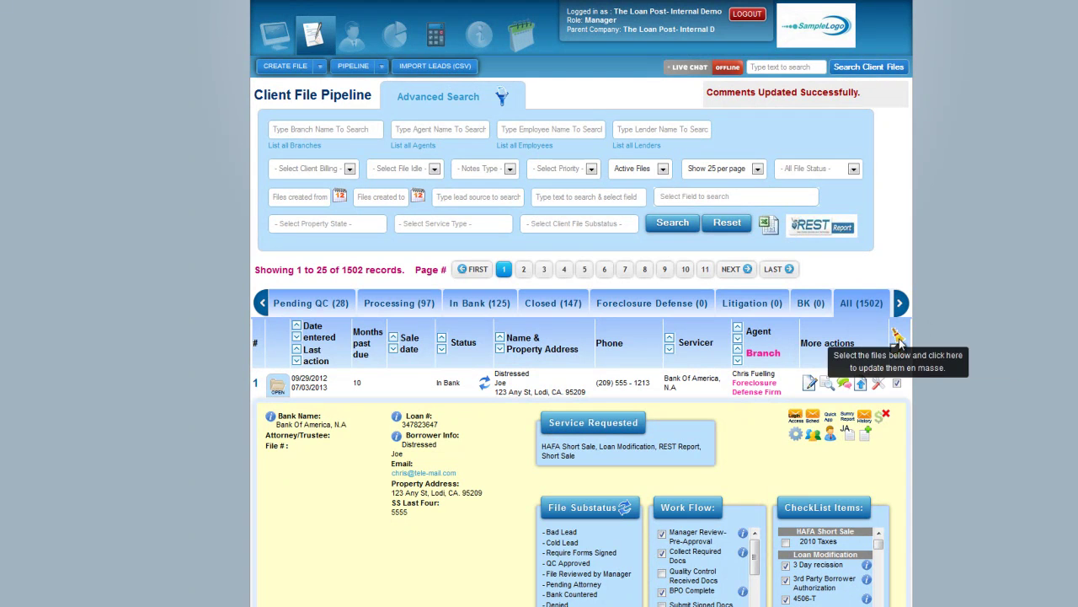
left_click(898, 336)
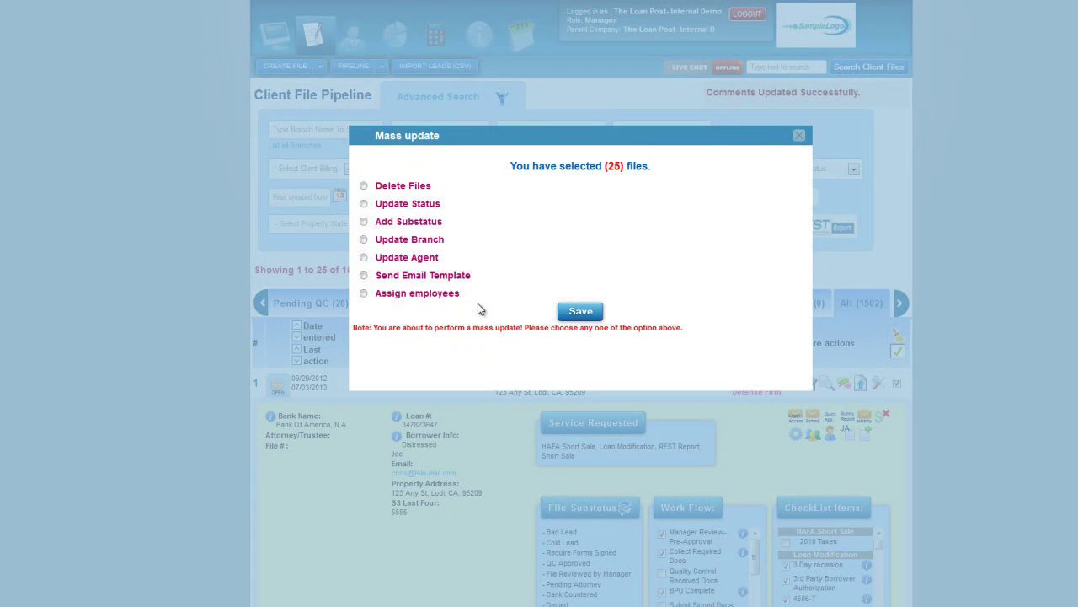
left_click(363, 204)
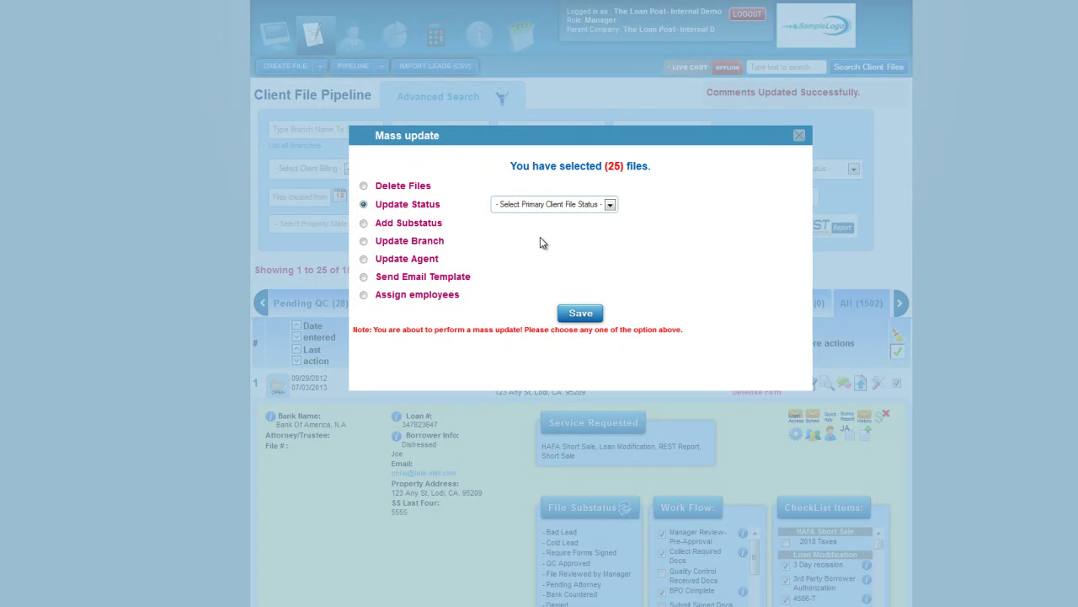
left_click(801, 136)
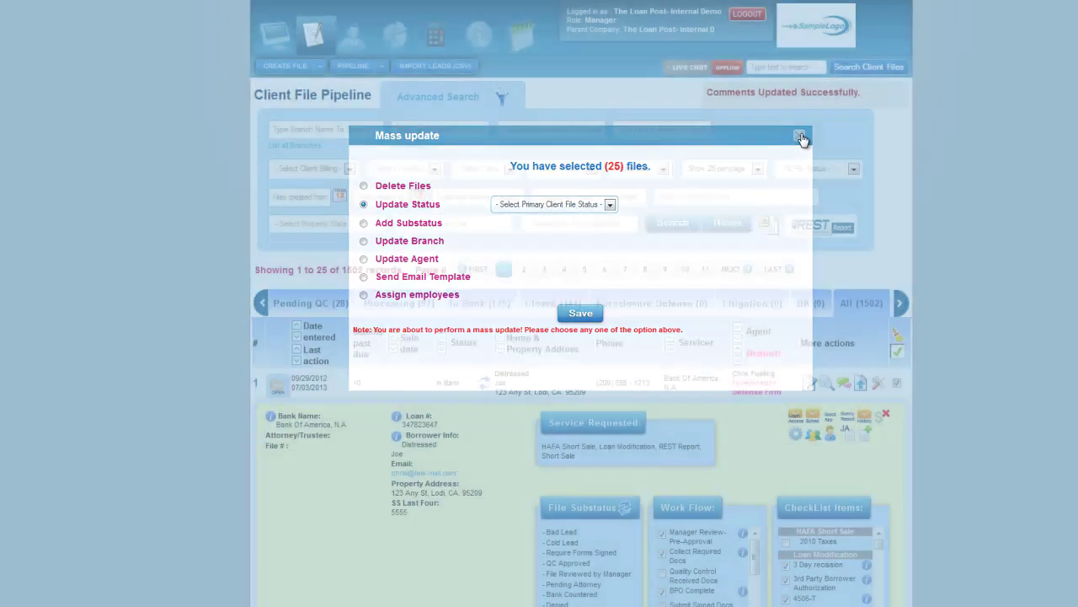
Step: Review the pipeline's Client Billing, File Idle and Notes Type search filter options without choosing any
scroll(729, 404, "down", 1)
scroll(729, 404, "down", 1)
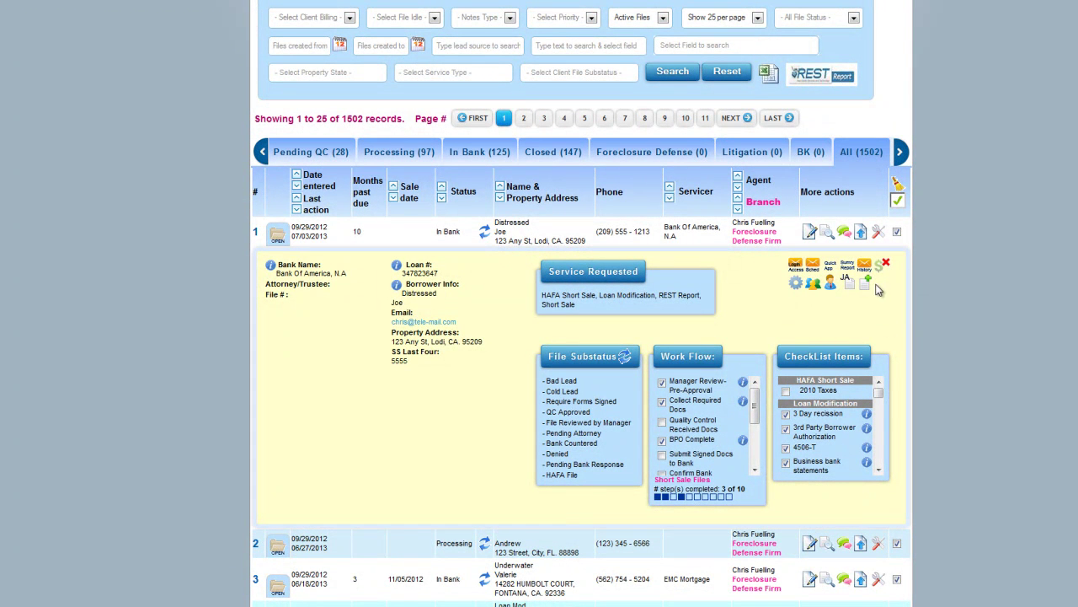
scroll(788, 269, "up", 3)
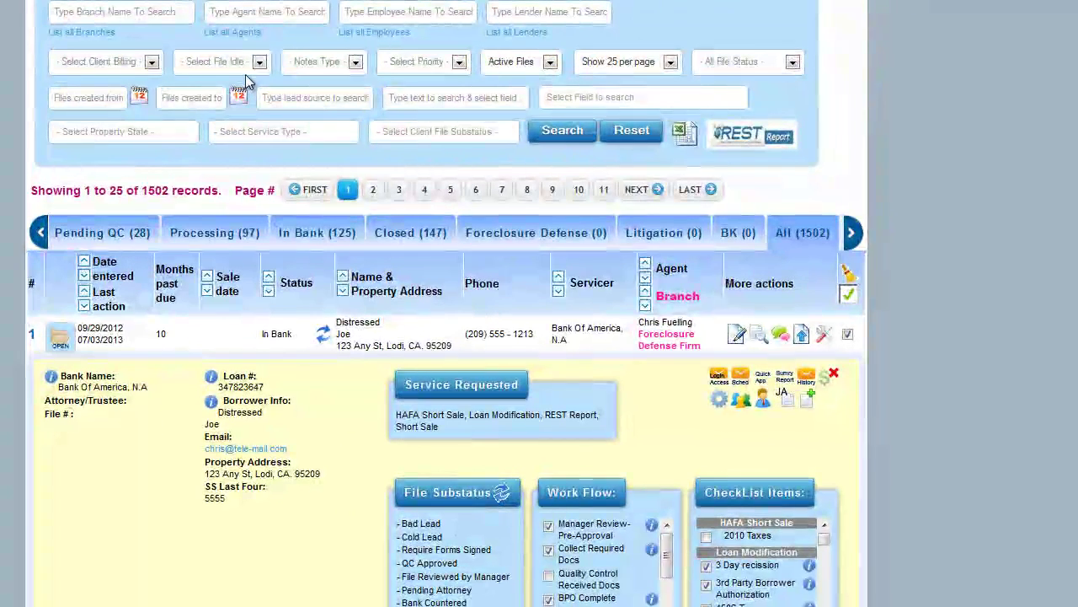
left_click(130, 63)
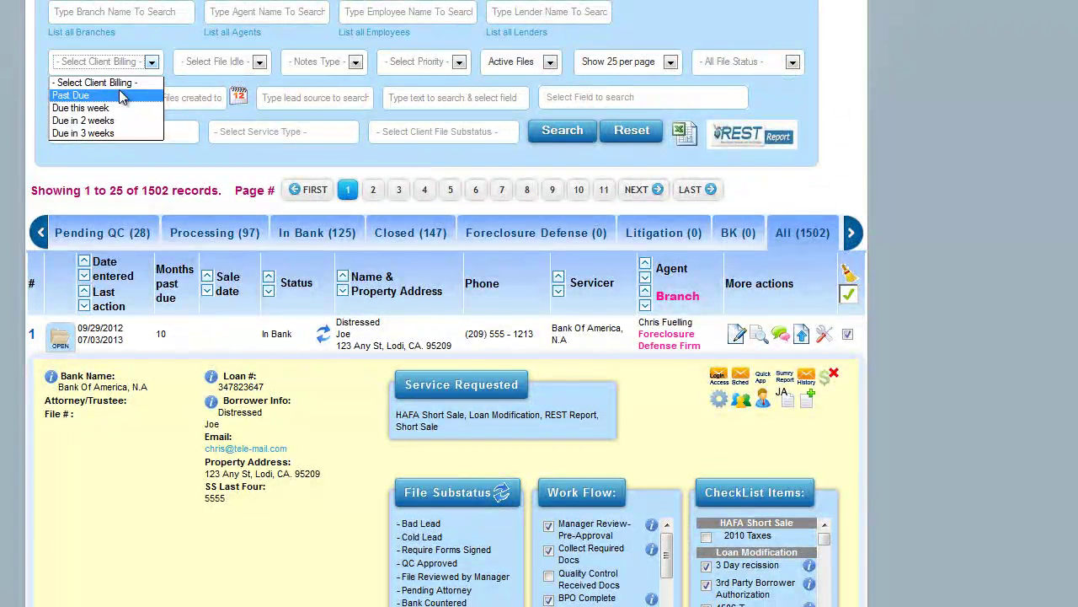
left_click(245, 62)
left_click(245, 63)
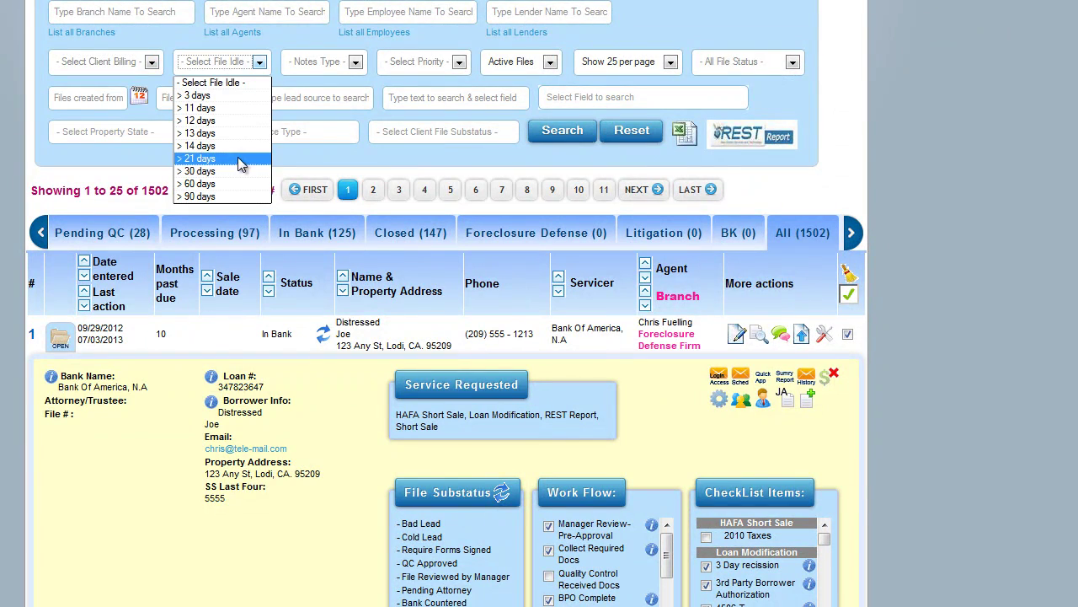
left_click(345, 64)
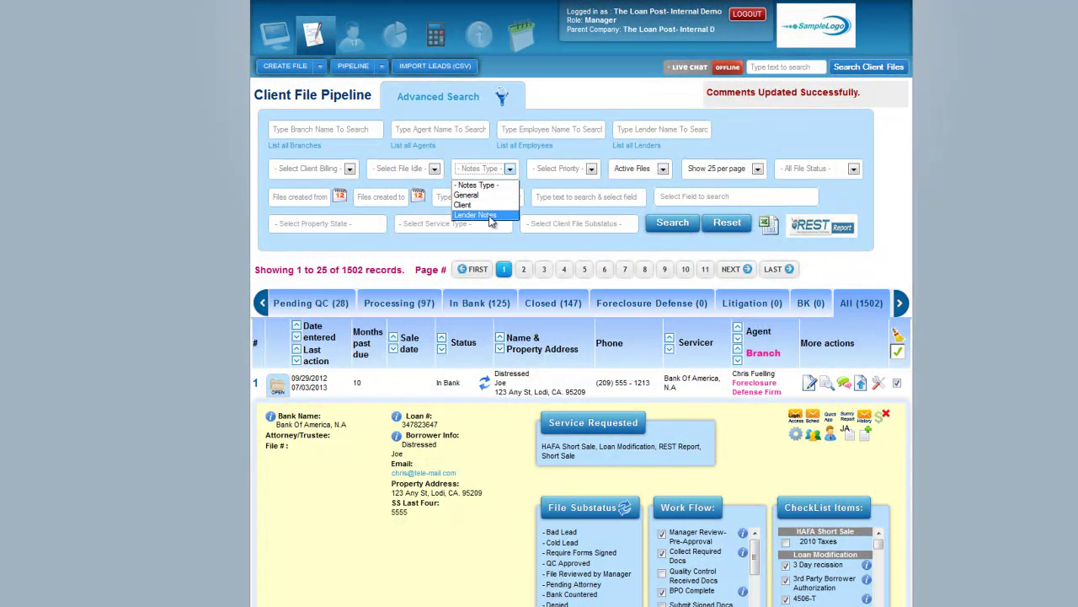
Step: Review the priority, active or deleted files, files-per-page and file status filter options, leaving the filters as they are
left_click(562, 172)
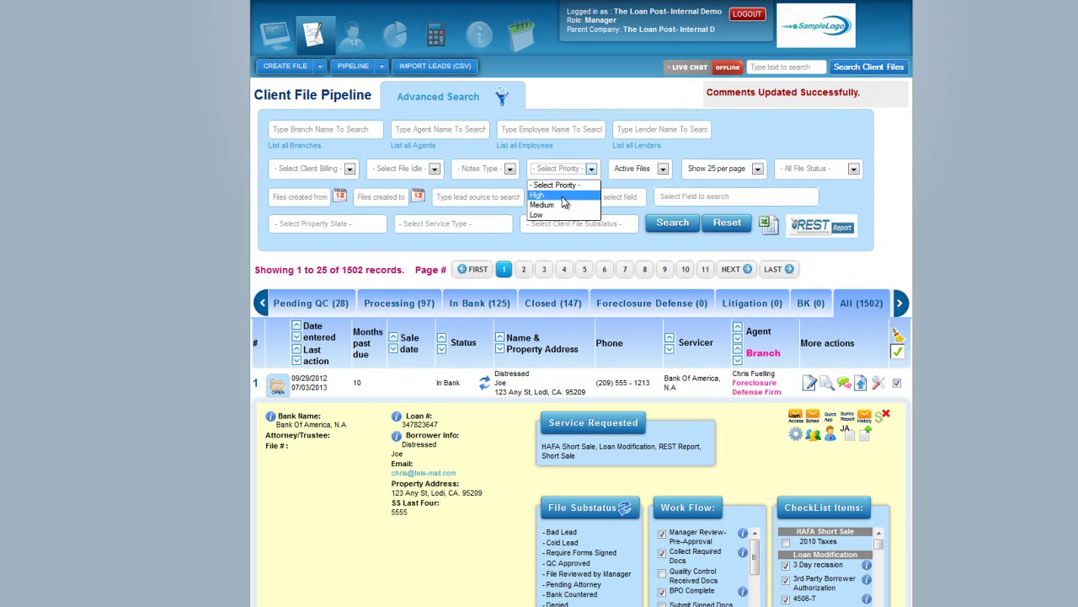
left_click(641, 170)
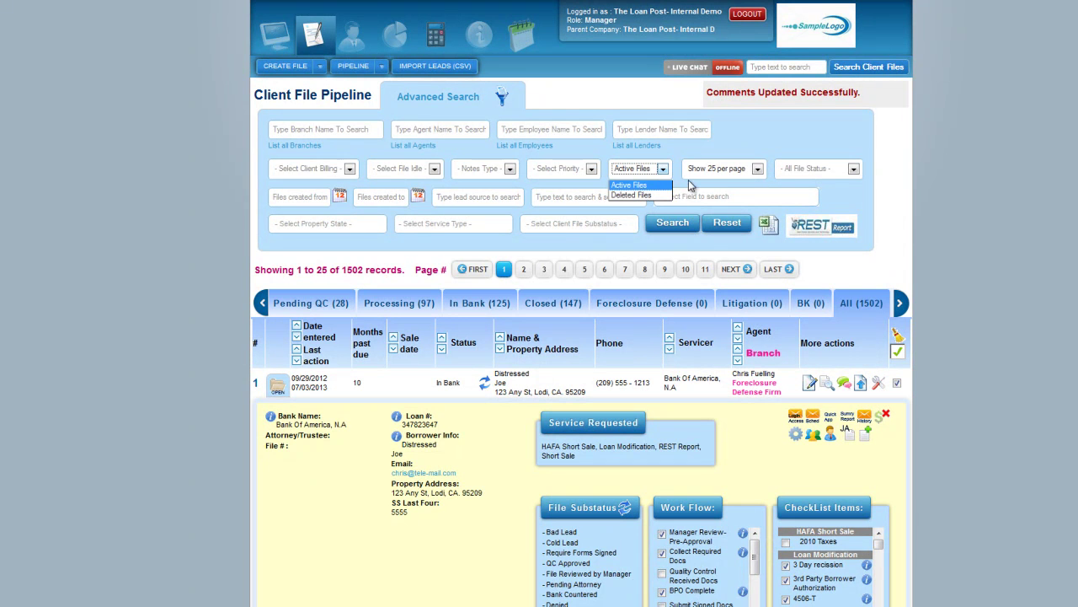
left_click(706, 171)
left_click(706, 171)
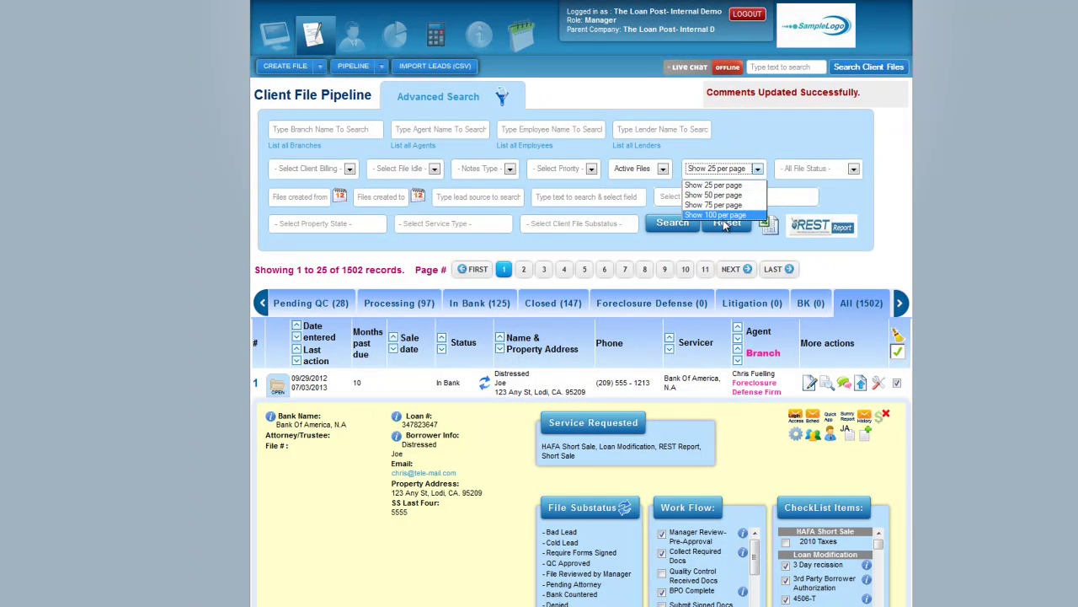
left_click(842, 170)
left_click(847, 171)
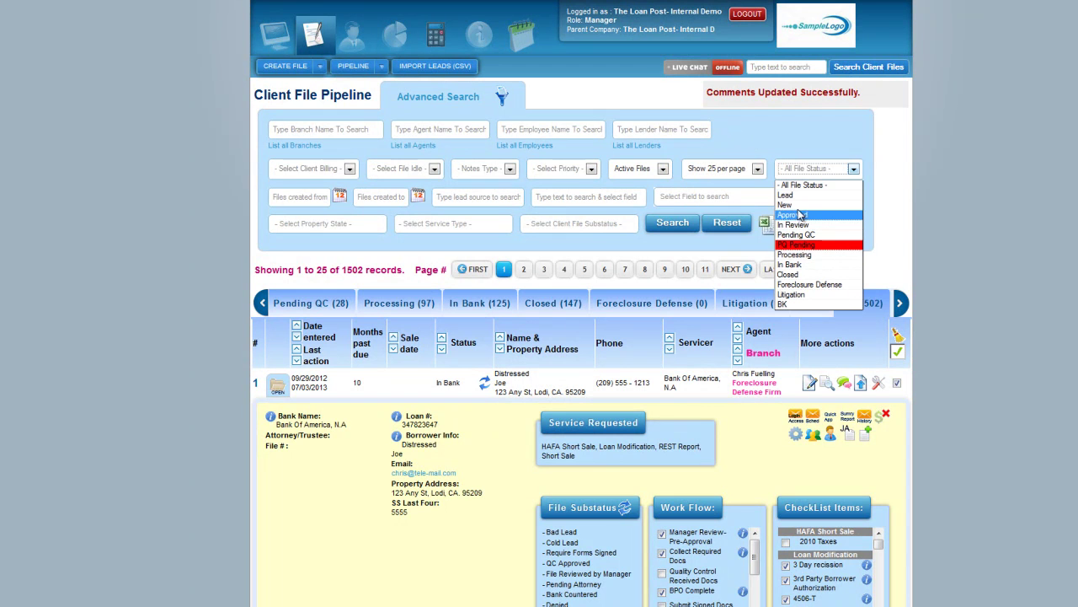
left_click(762, 137)
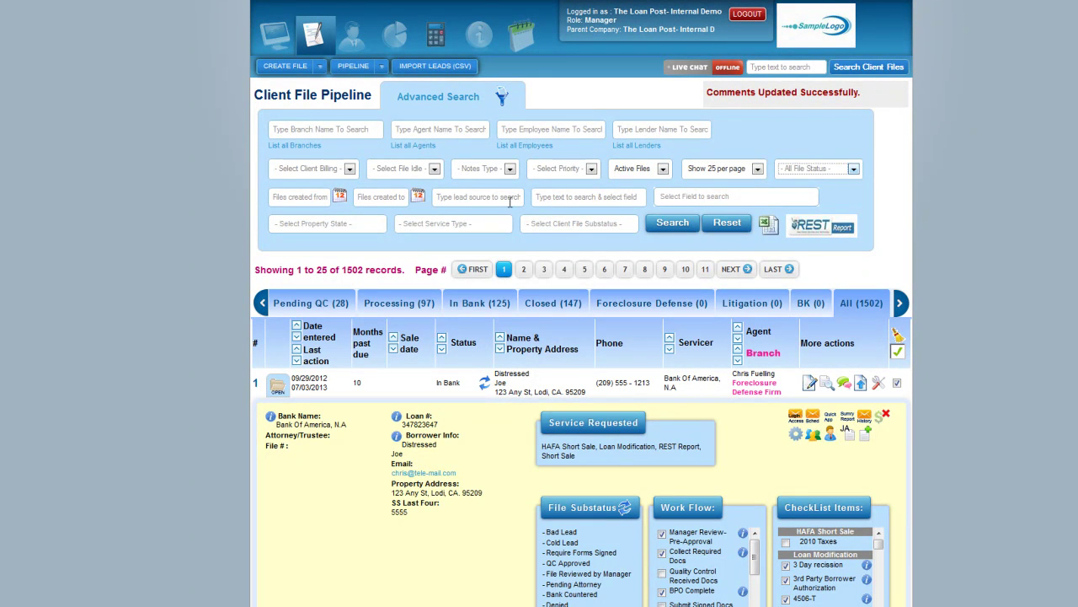
Step: Review the Property State options and the full list of Service Type options in the advanced search without choosing any
left_click(597, 196)
left_click(333, 224)
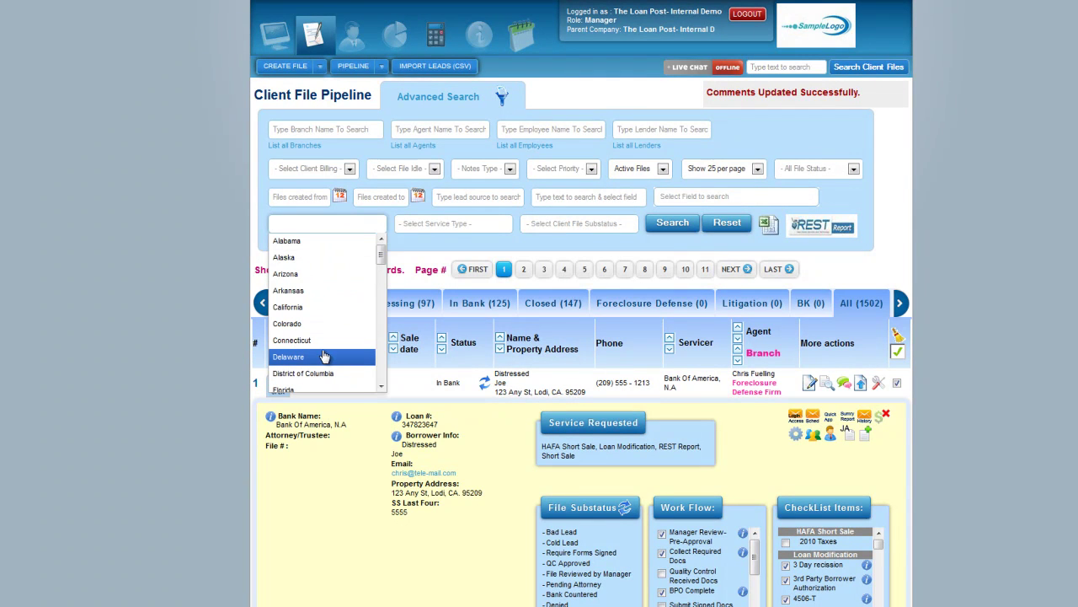
left_click(473, 225)
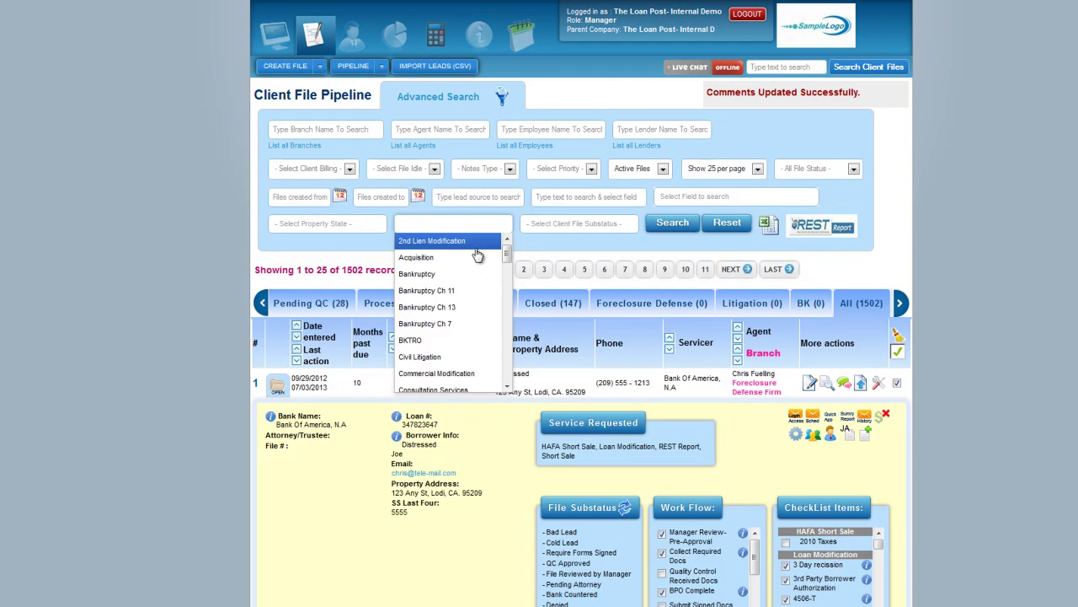
scroll(455, 288, "down", 3)
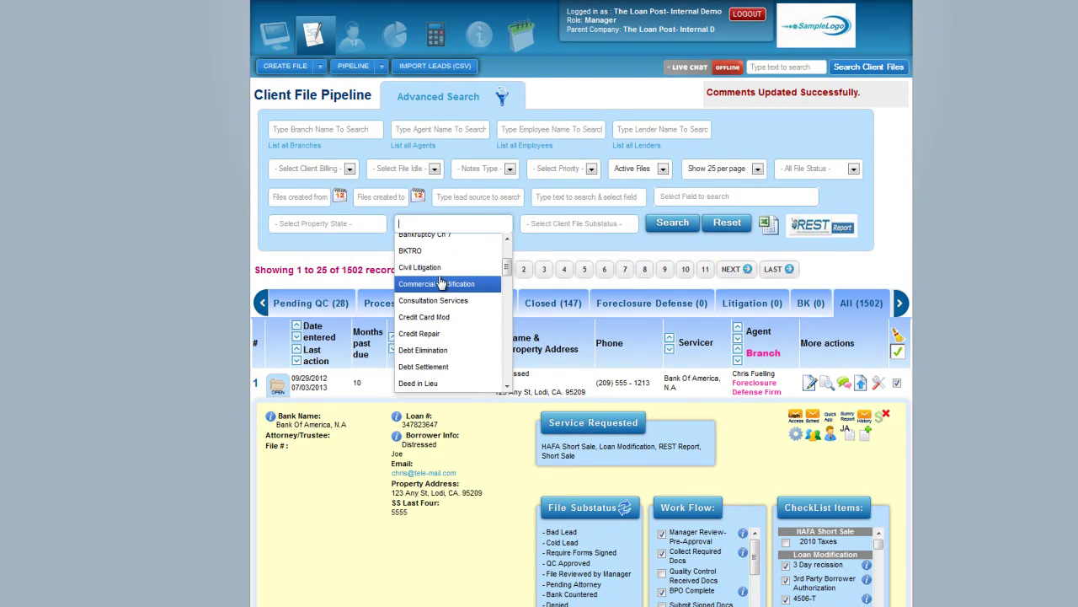
scroll(445, 301, "down", 2)
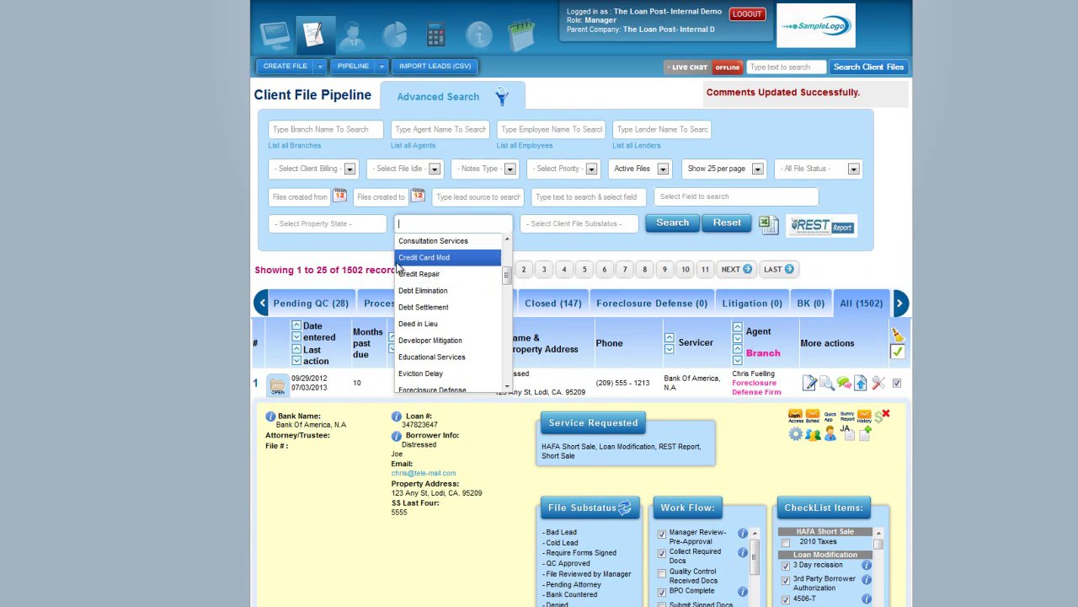
scroll(470, 341, "down", 1)
scroll(459, 325, "down", 2)
scroll(458, 320, "down", 2)
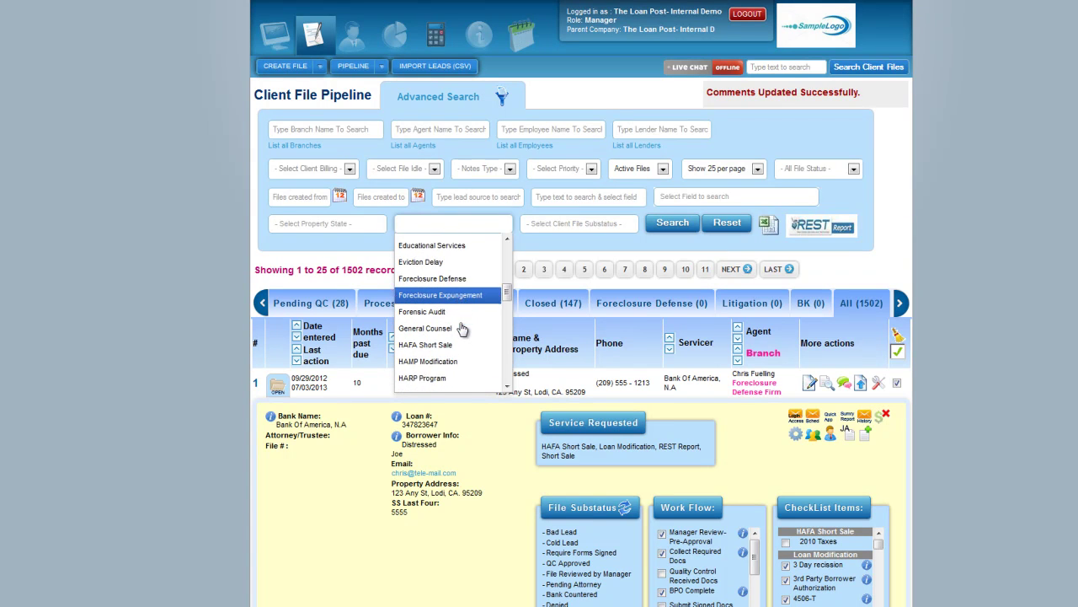
scroll(453, 299, "down", 4)
scroll(452, 295, "down", 1)
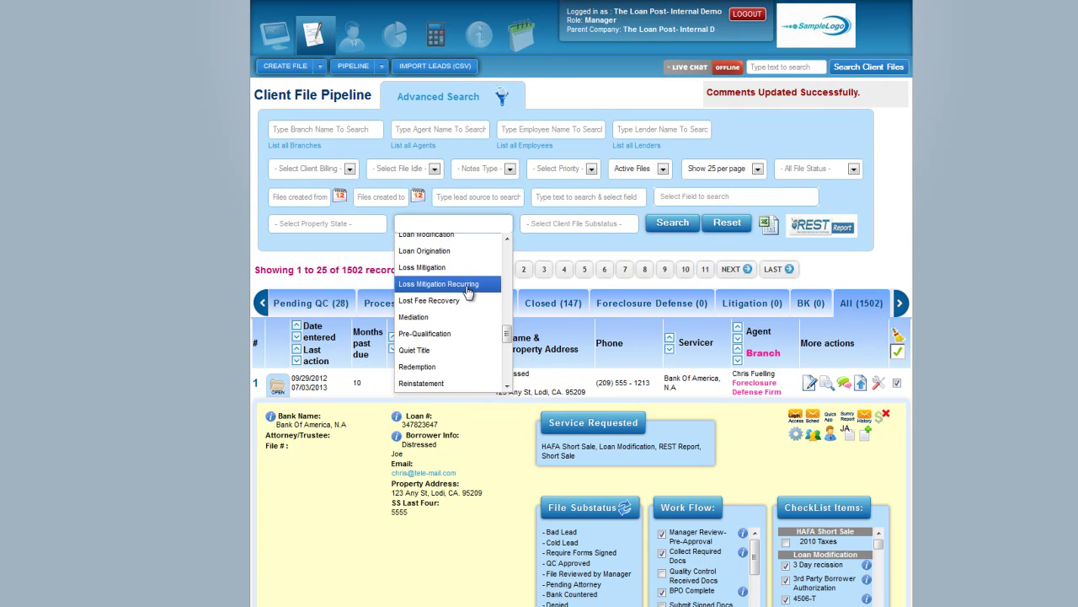
scroll(464, 290, "down", 2)
scroll(453, 265, "down", 5)
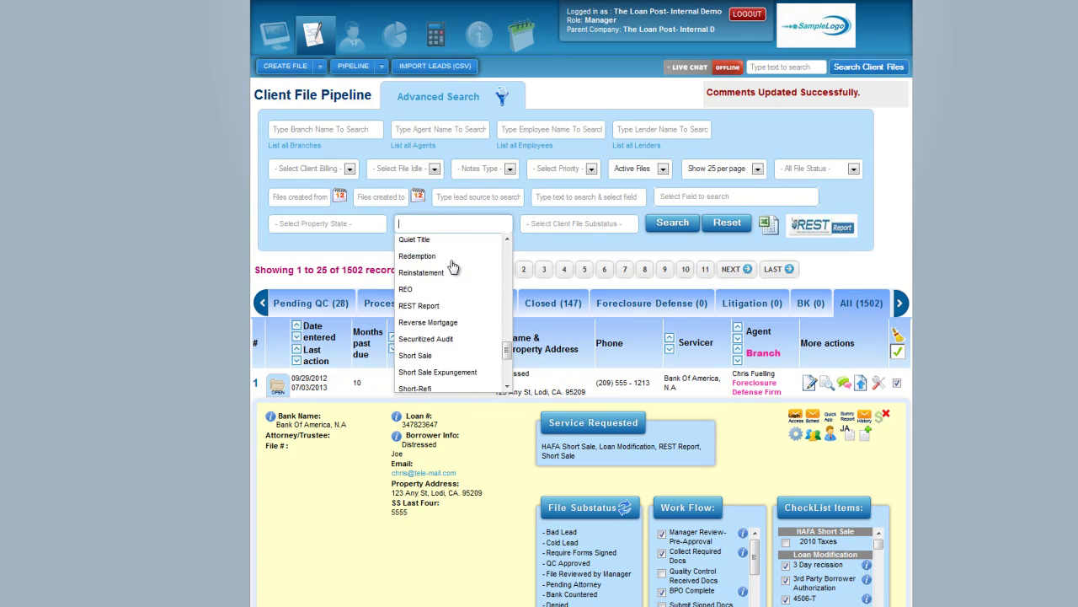
scroll(450, 267, "down", 1)
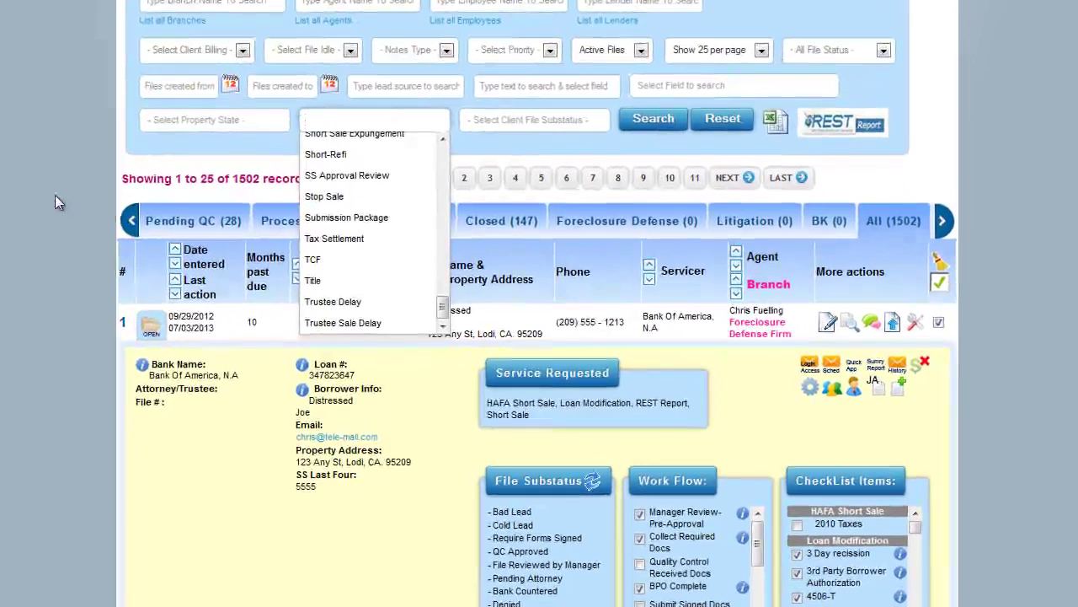
left_click(55, 202)
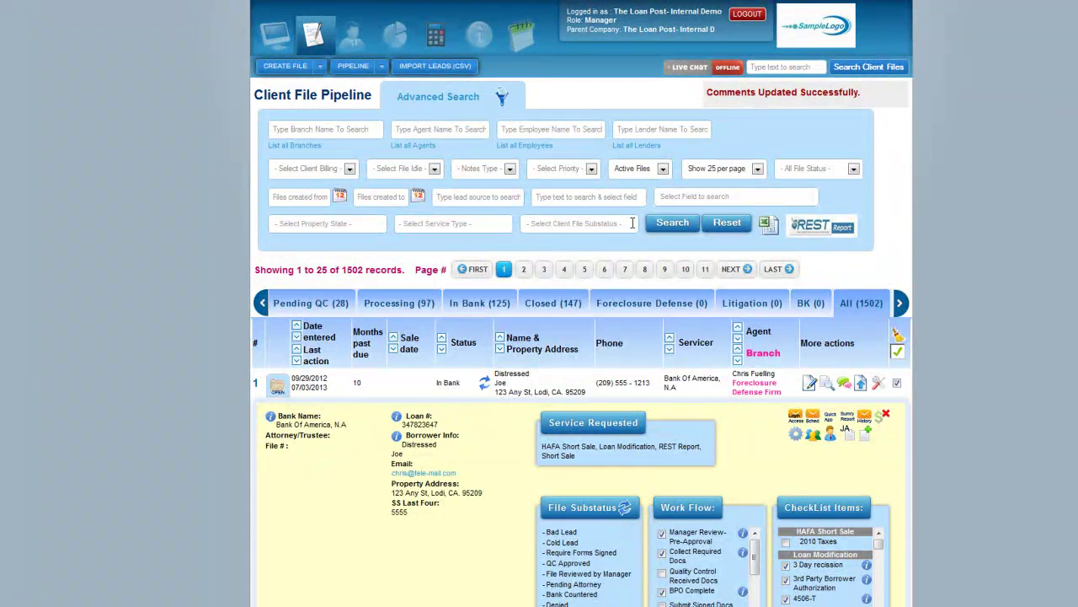
Step: Review the Client File Substatus filter options in the advanced search, leaving the filter unset
left_click(580, 216)
scroll(592, 313, "down", 2)
scroll(594, 340, "up", 2)
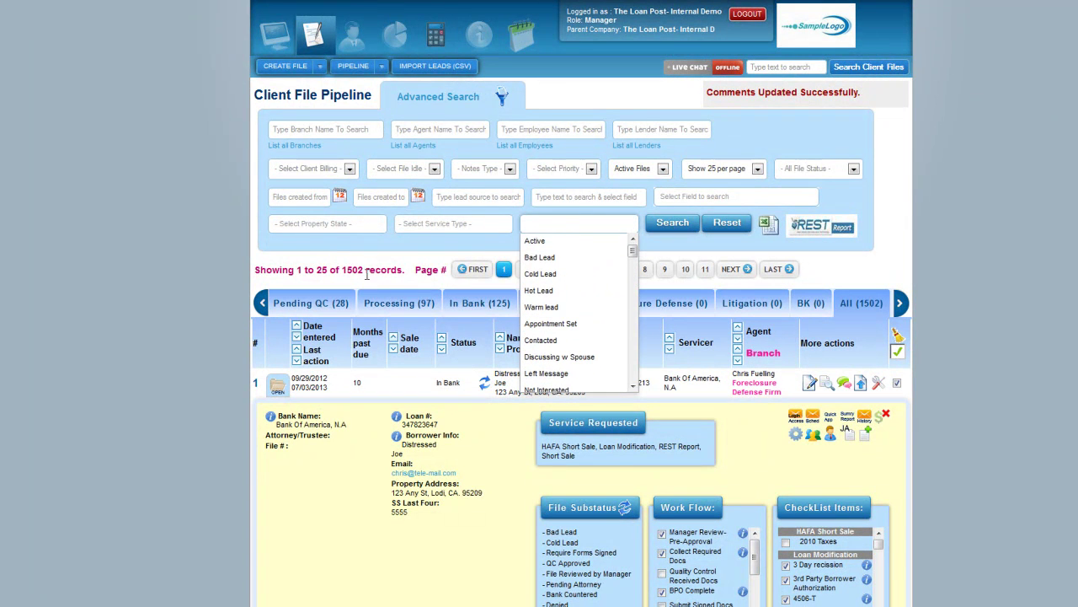
left_click(162, 257)
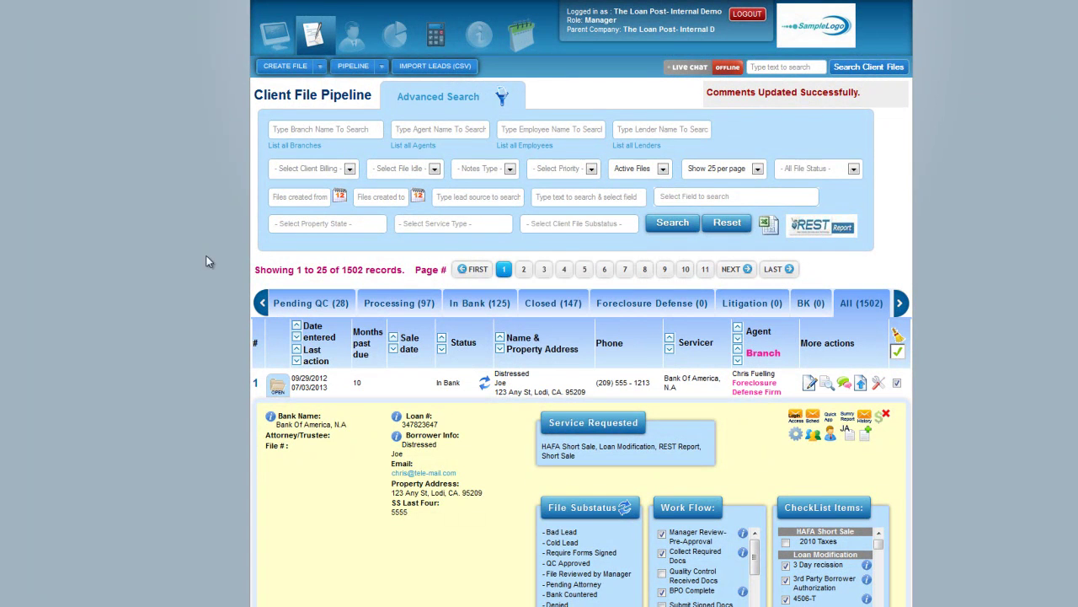